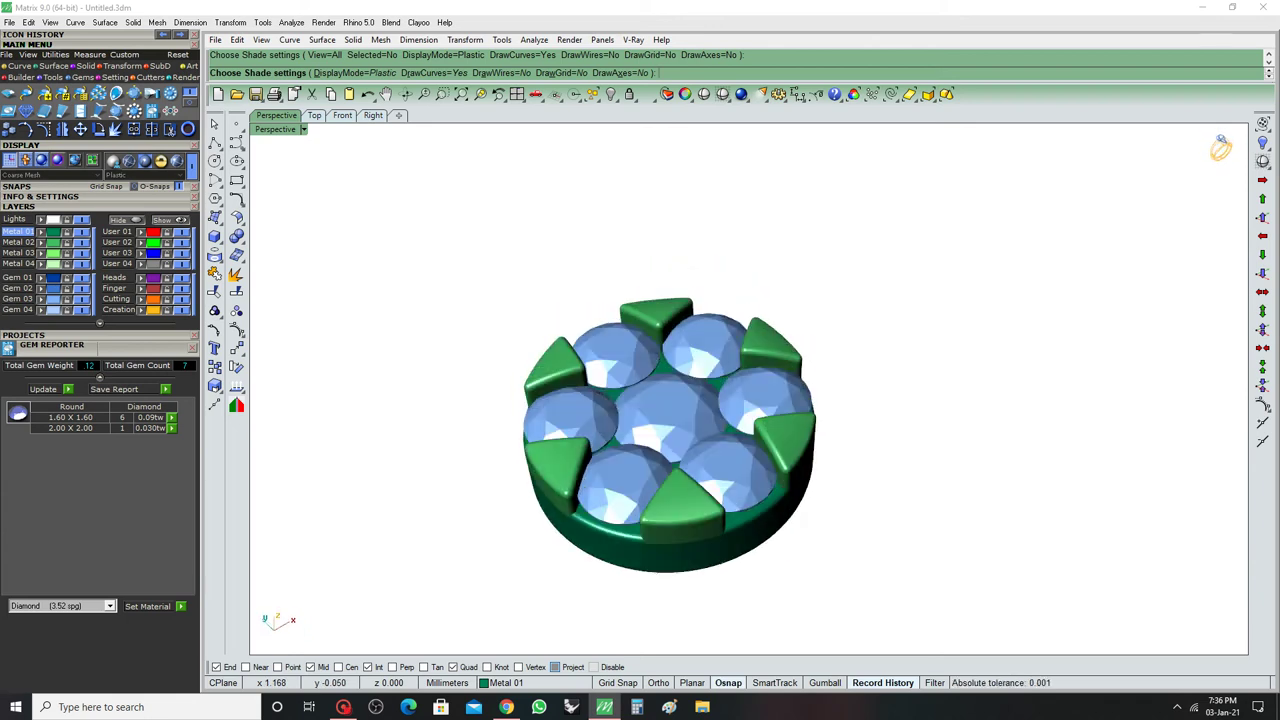
Tilt the finished cluster ring for a look, then delete all its objects
right_drag(660, 400, 660, 470)
key(ctrl+a)
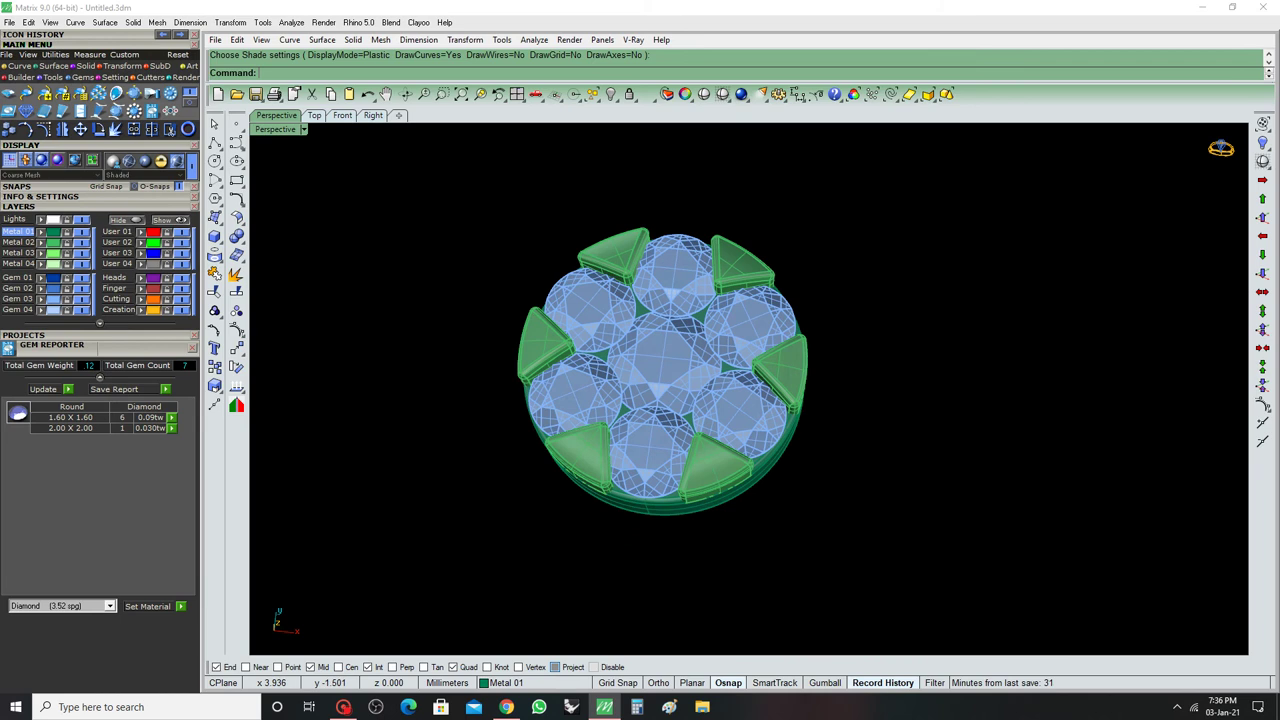
key(Delete)
Draw a 5 mm diameter circle in the maximized Top view
key(ctrl+F1)
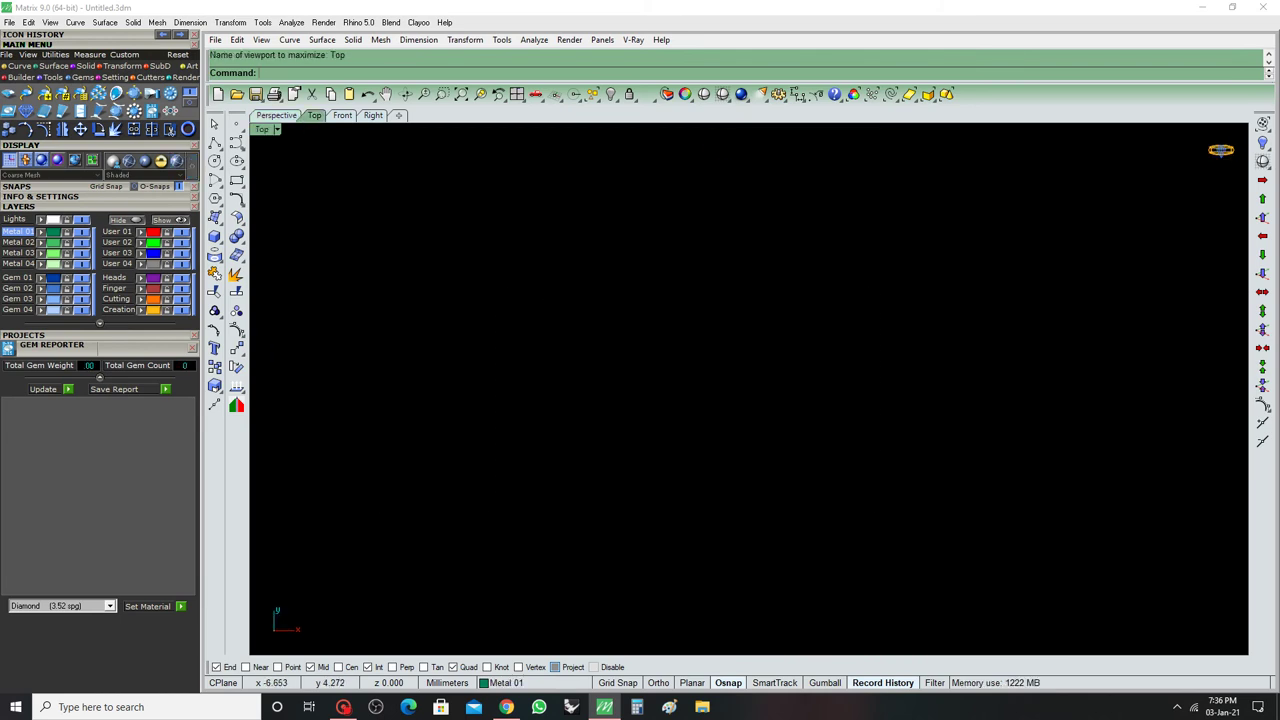
click(214, 161)
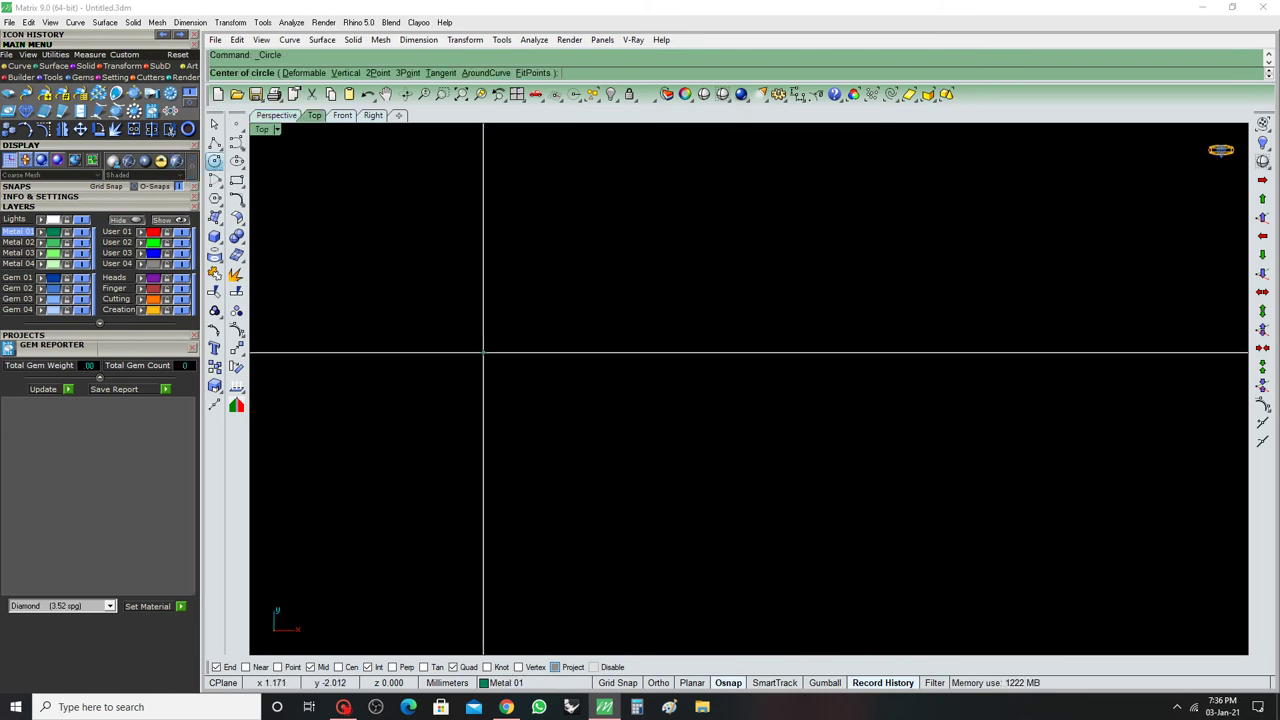
click(443, 285)
click(483, 352)
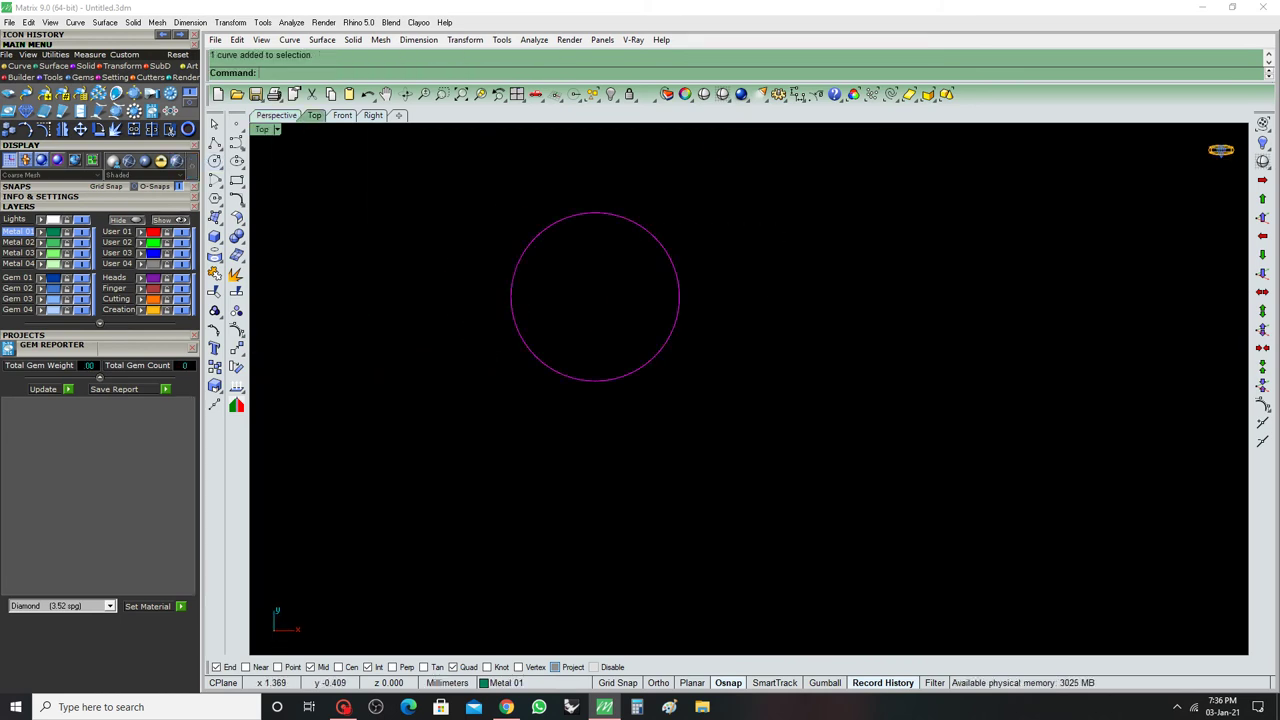
key(Escape)
Check the circle's 5.00 mm diameter with a diameter dimension, without placing it
key(ctrl+a)
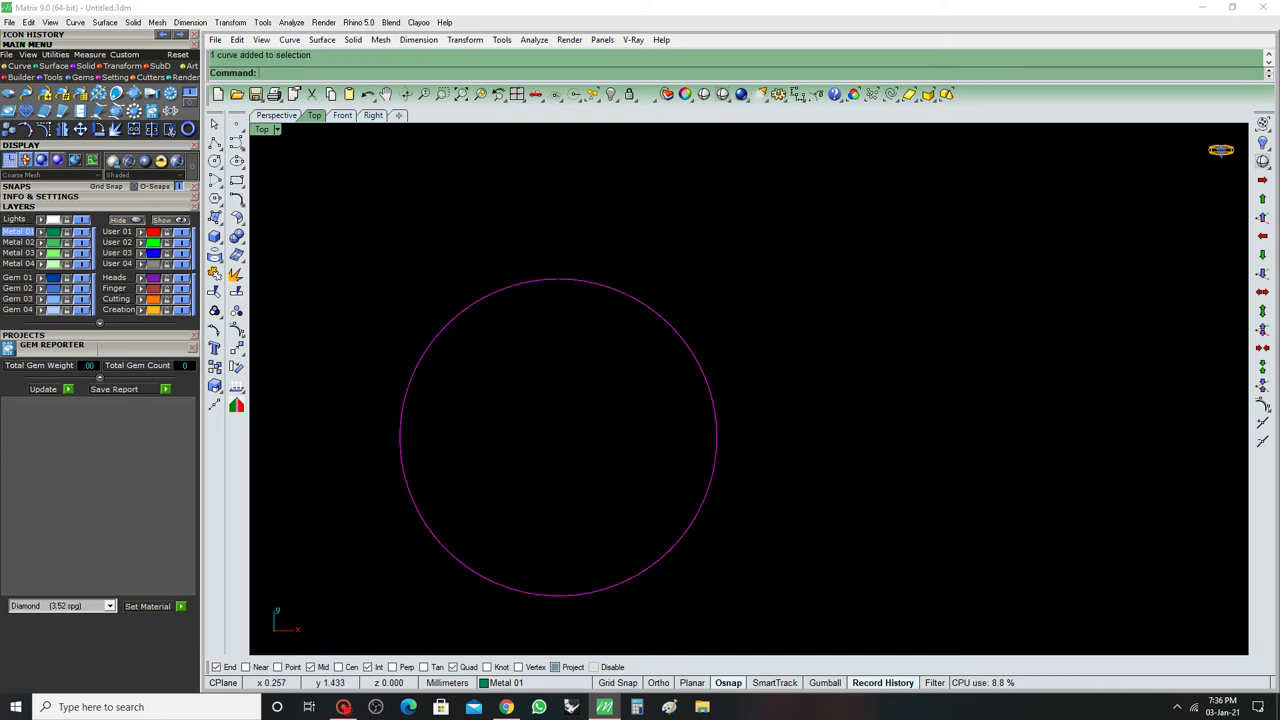
click(237, 367)
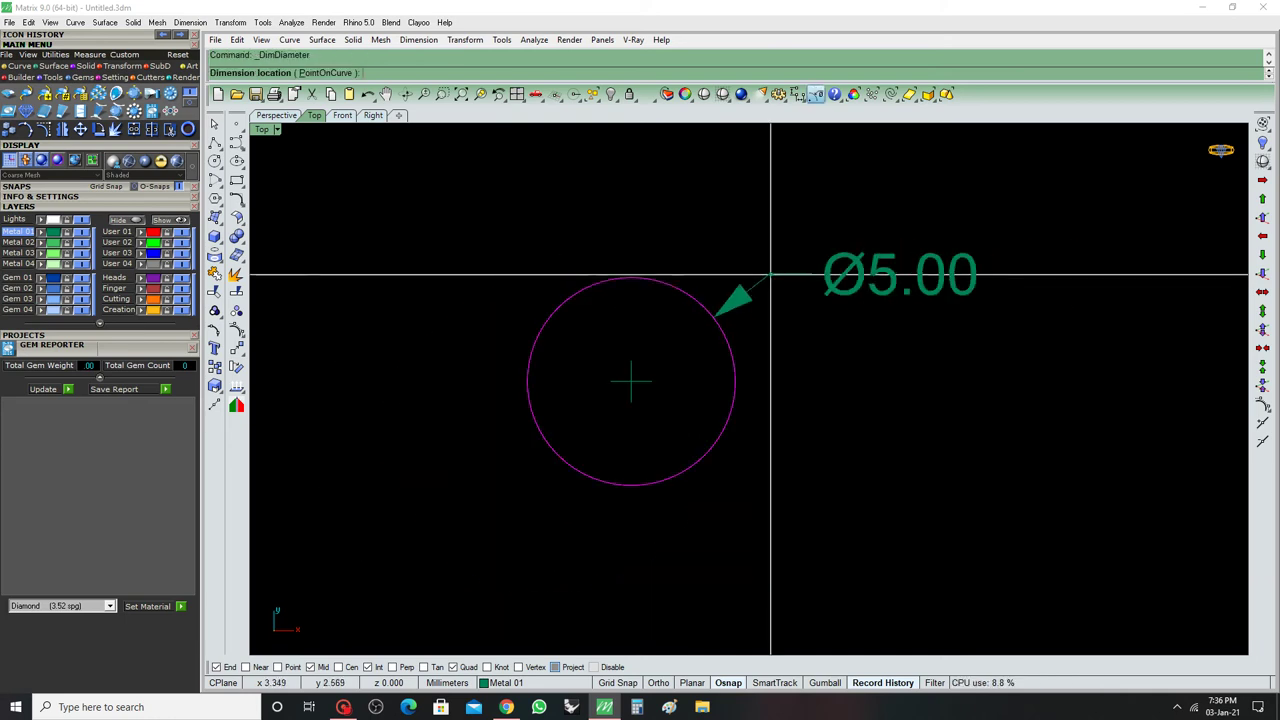
key(Escape)
key(Escape)
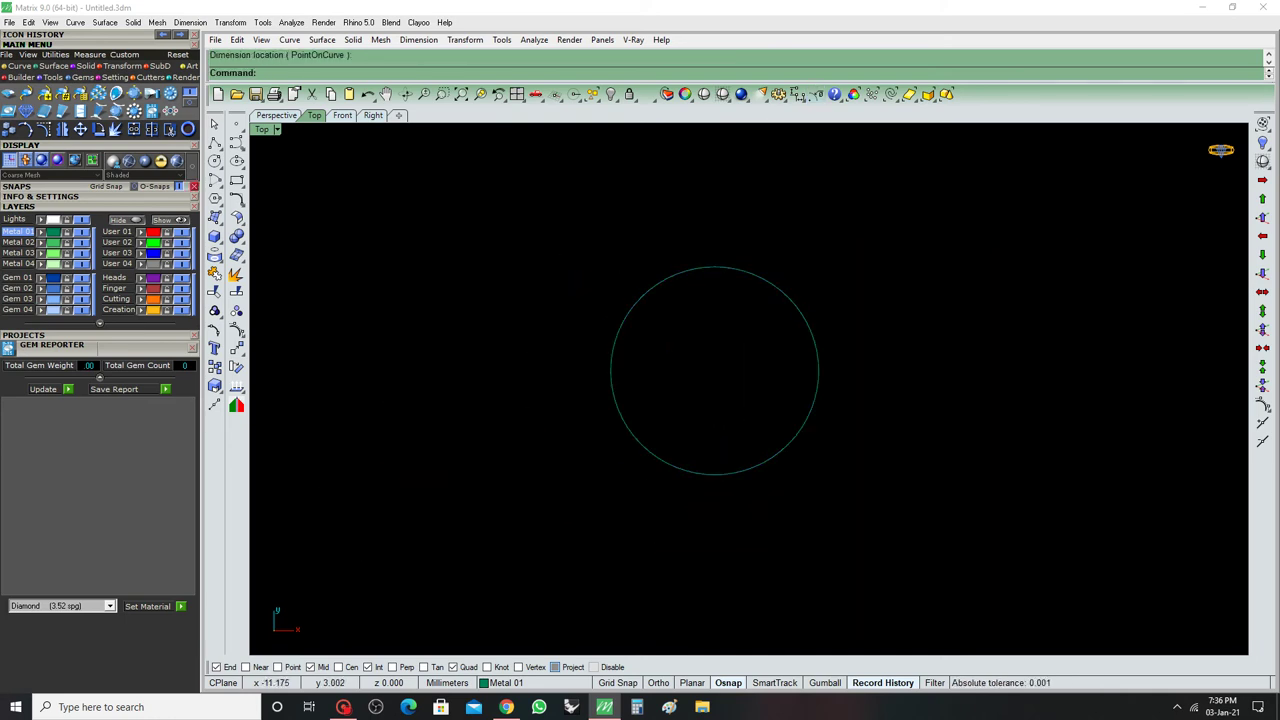
Load a 1.6 mm round diamond at the circle's centre and move a copy up 1.6 mm
click(9, 93)
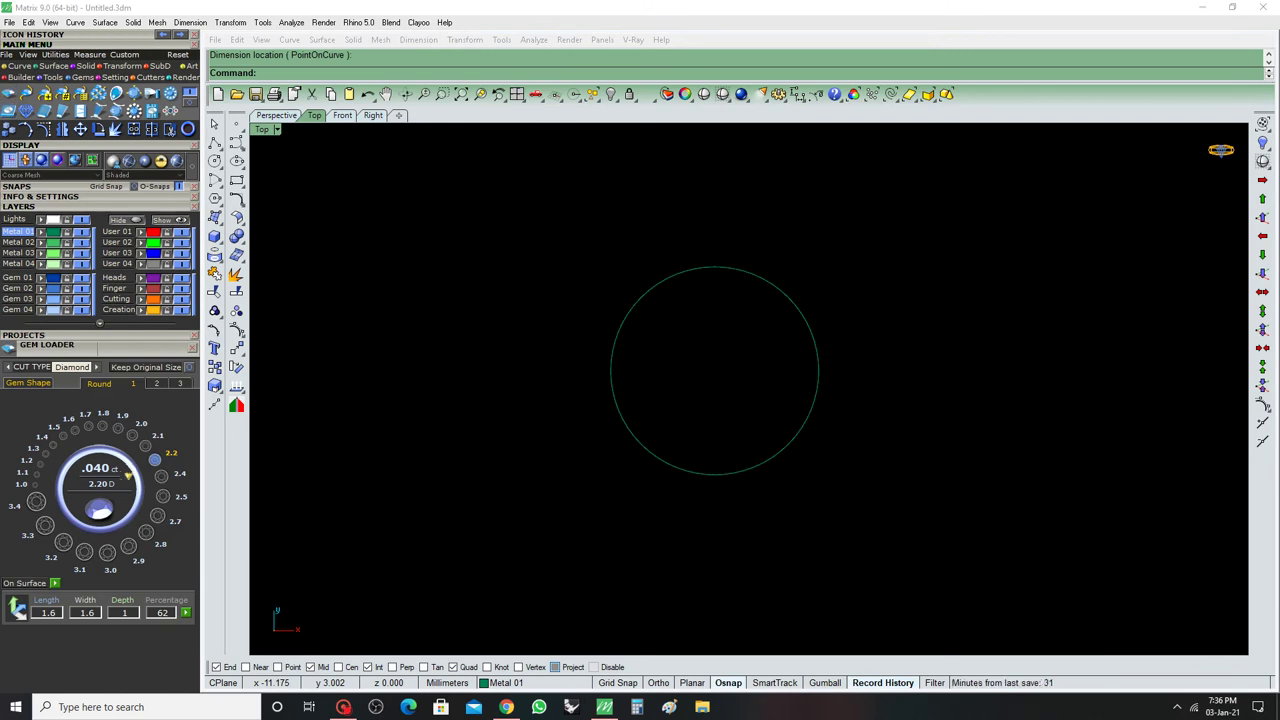
click(102, 426)
text(1.6)
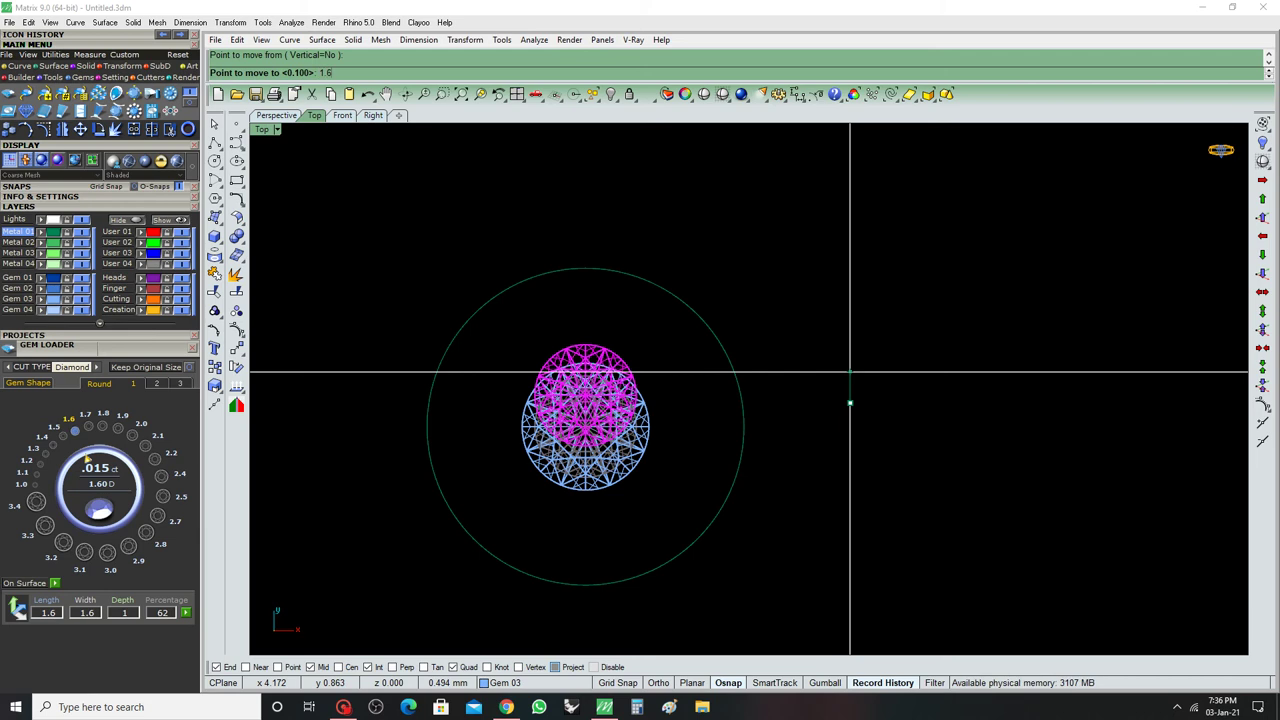
key(Return)
key(ctrl+z)
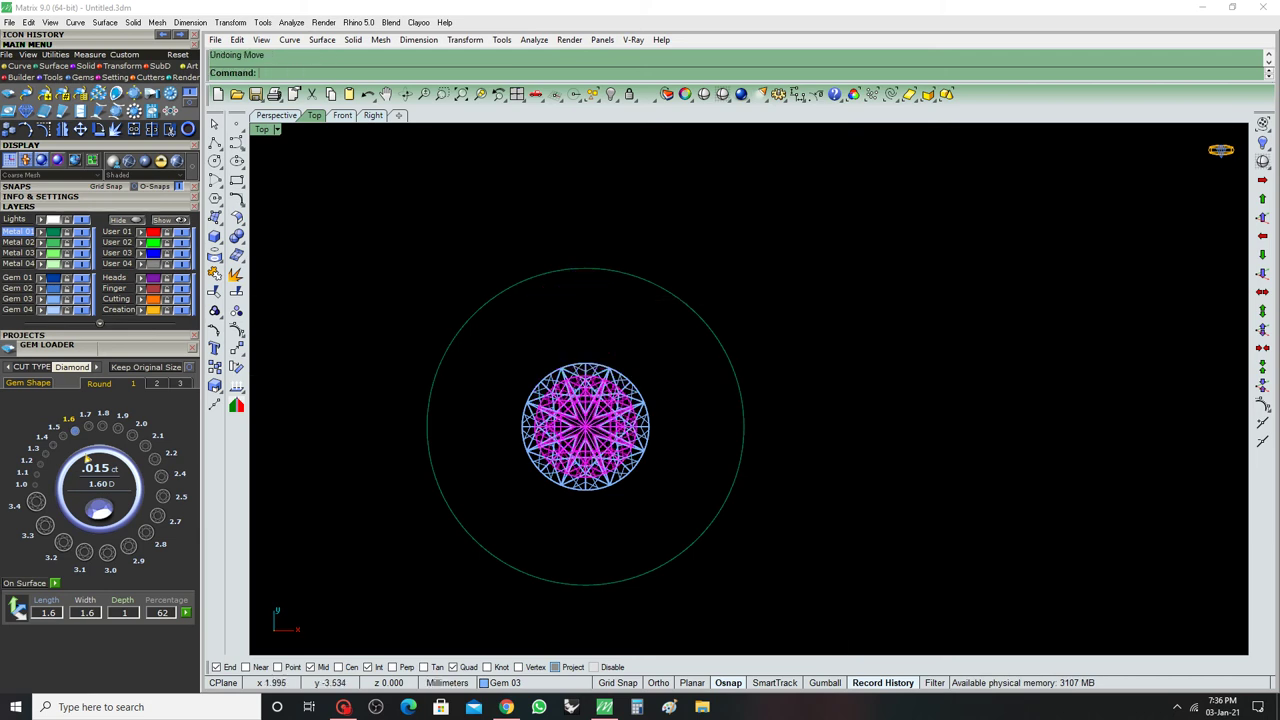
key(Return)
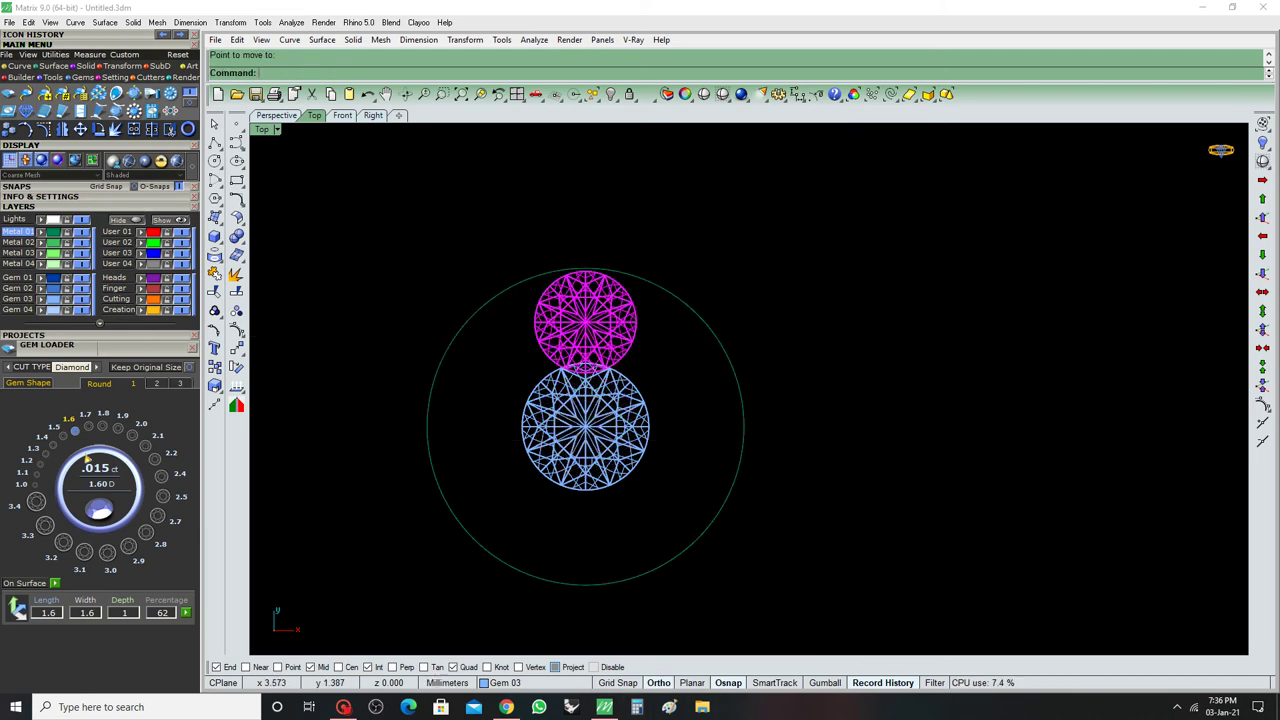
Polar-array the copied diamond six times around the centre stone and view it in Perspective
scroll(610, 312, down, 1)
scroll(610, 312, up, 1)
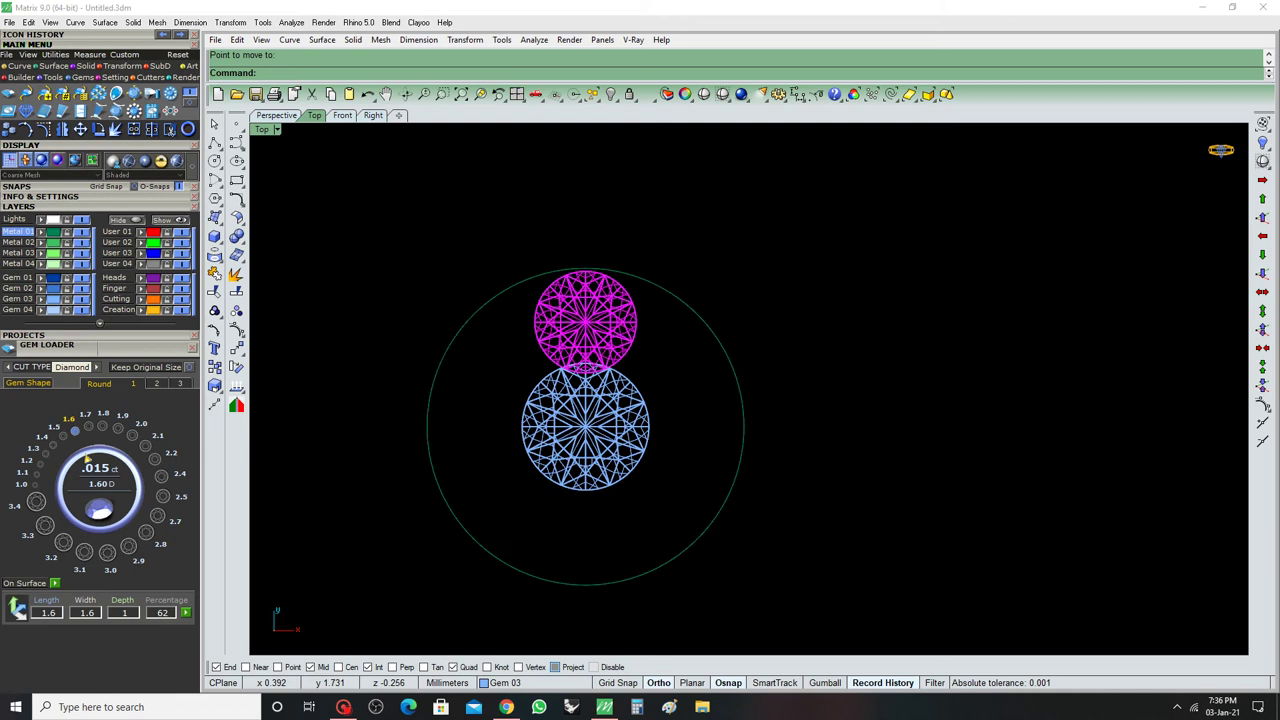
click(585, 428)
key(Return)
key(Return)
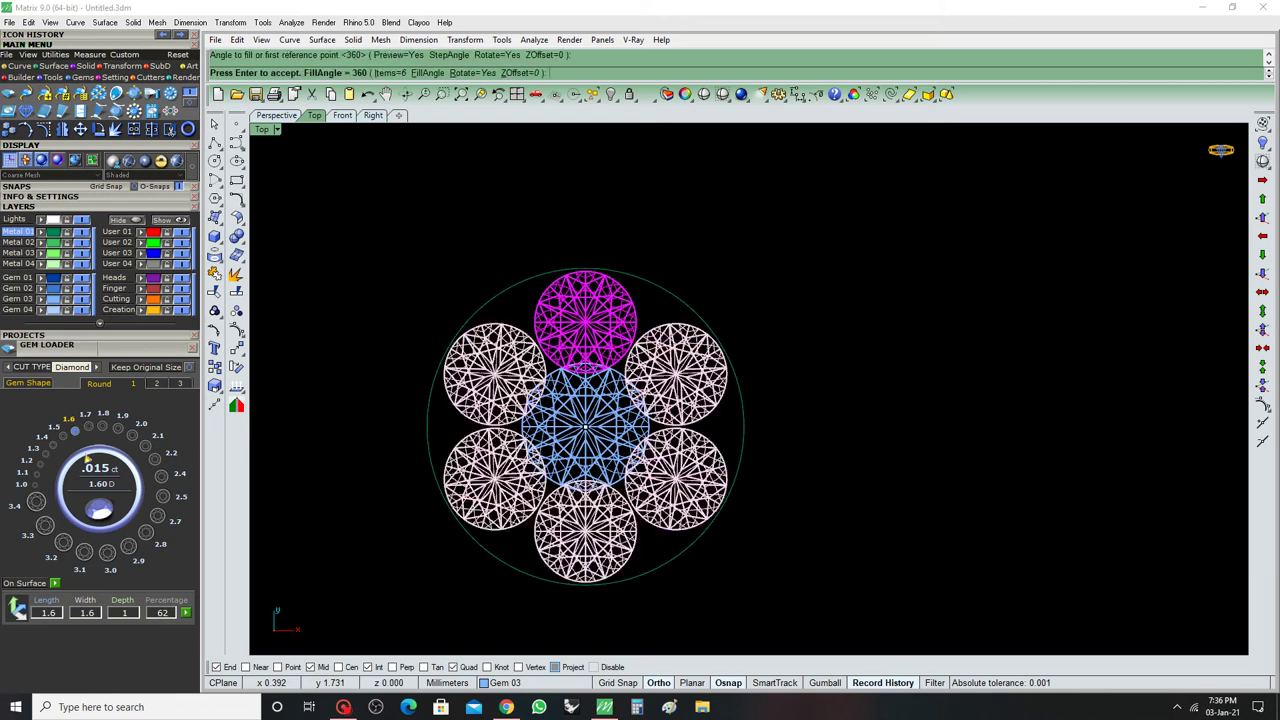
text(WQ)
key(Return)
click(276, 115)
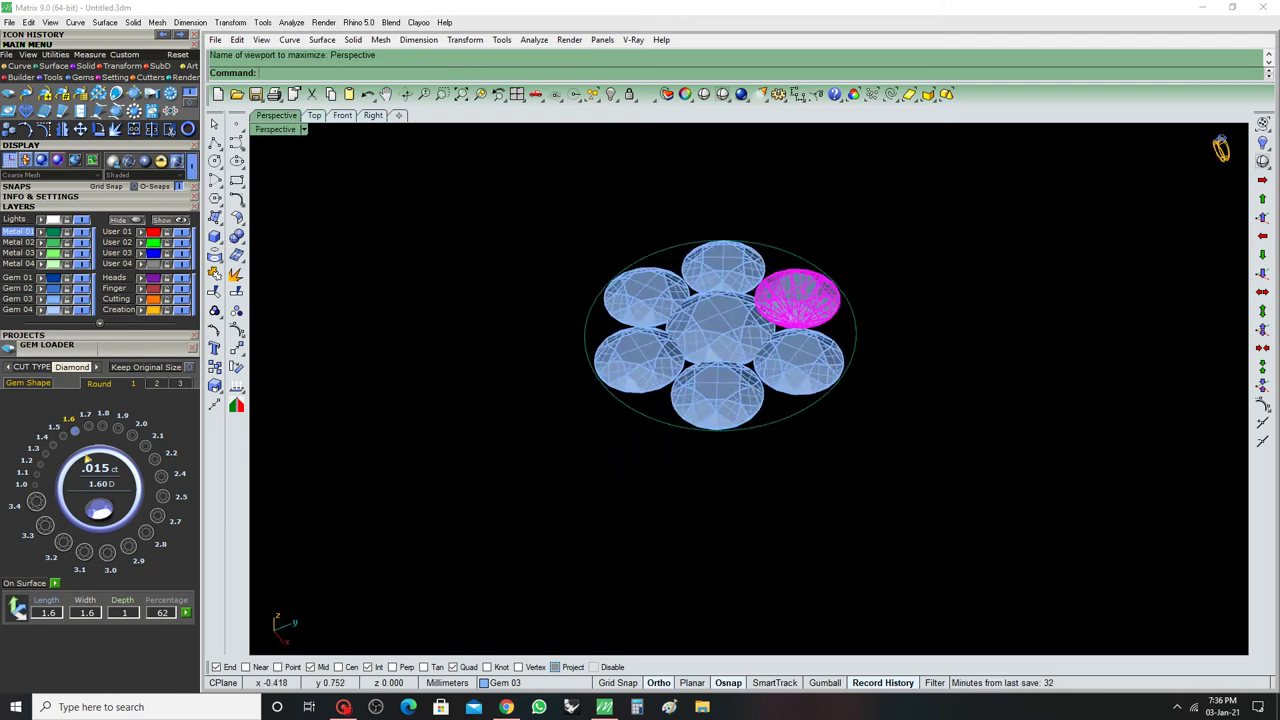
In the Top view, copy the 5 mm outer circle and paste a duplicate in place
click(1220, 145)
key(ctrl+F1)
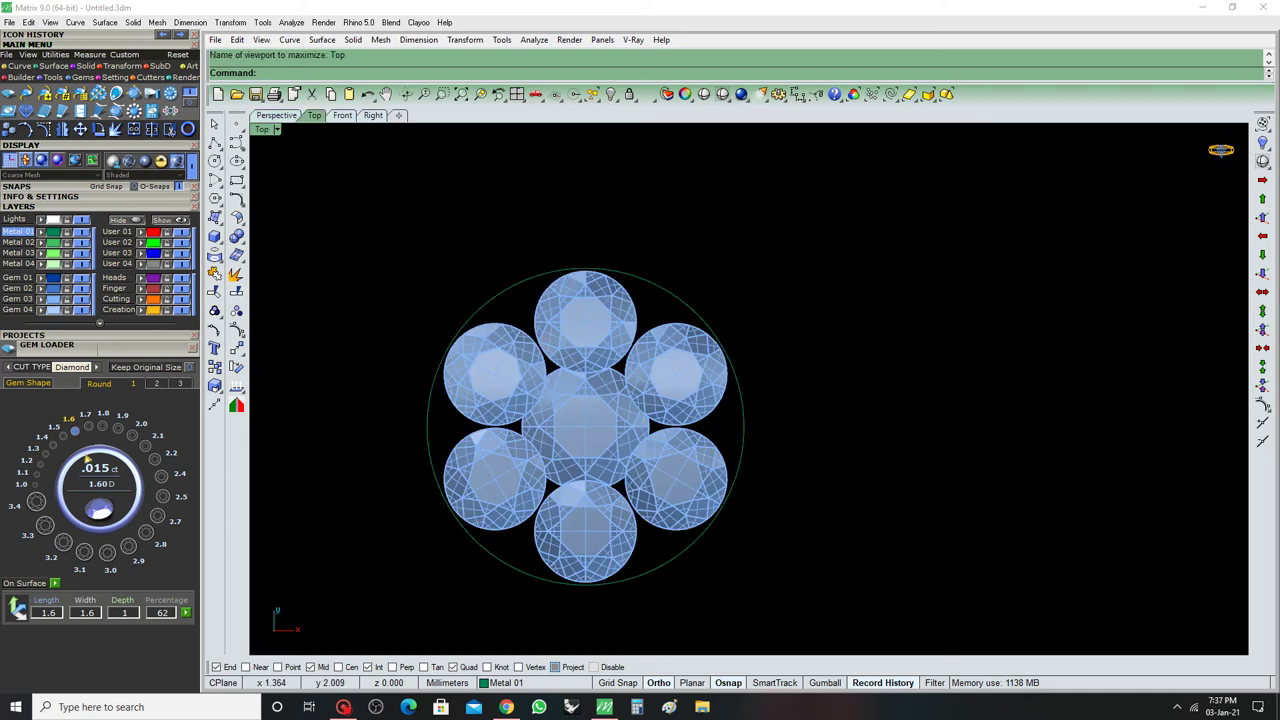
right_drag(683, 295, 668, 292)
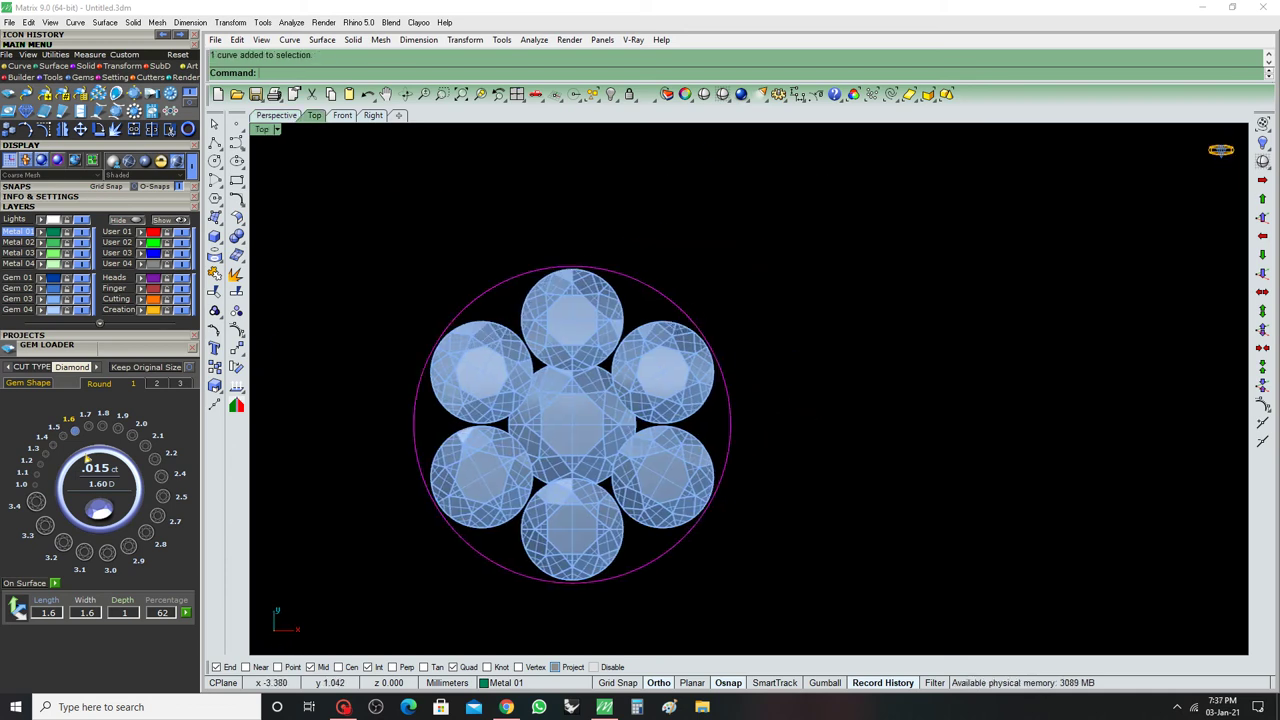
click(214, 386)
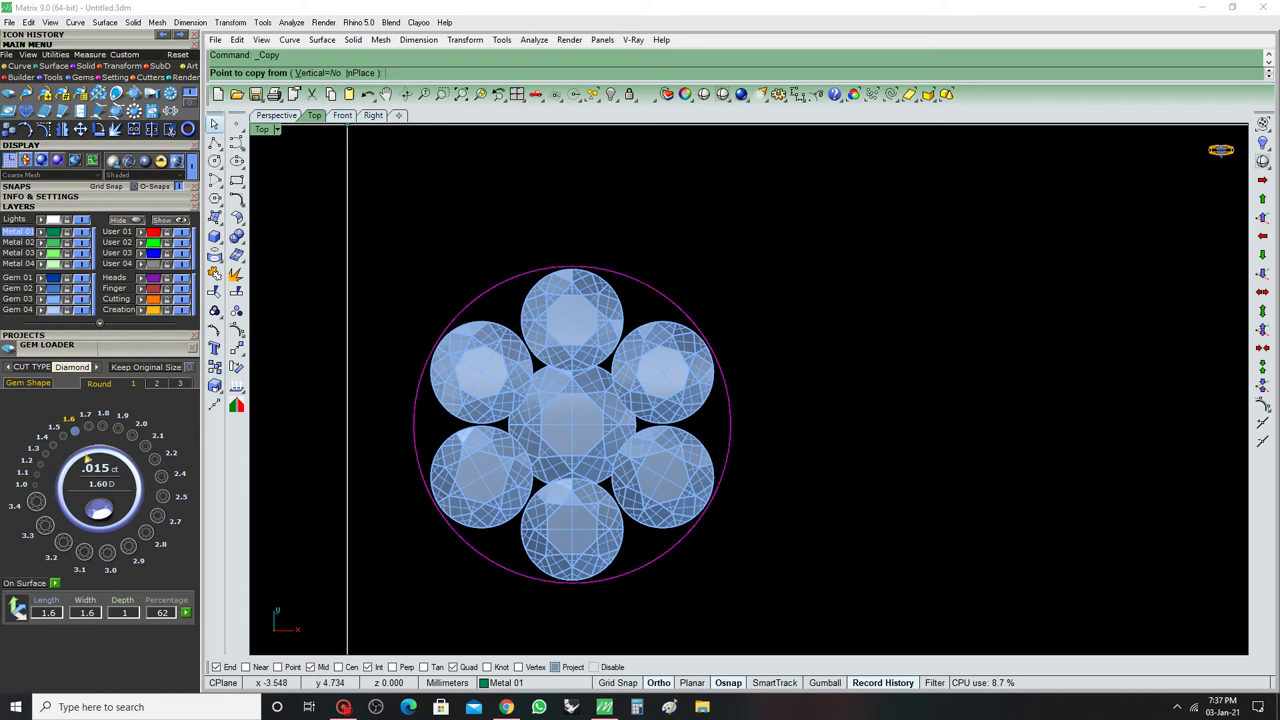
key(Escape)
key(ctrl+c)
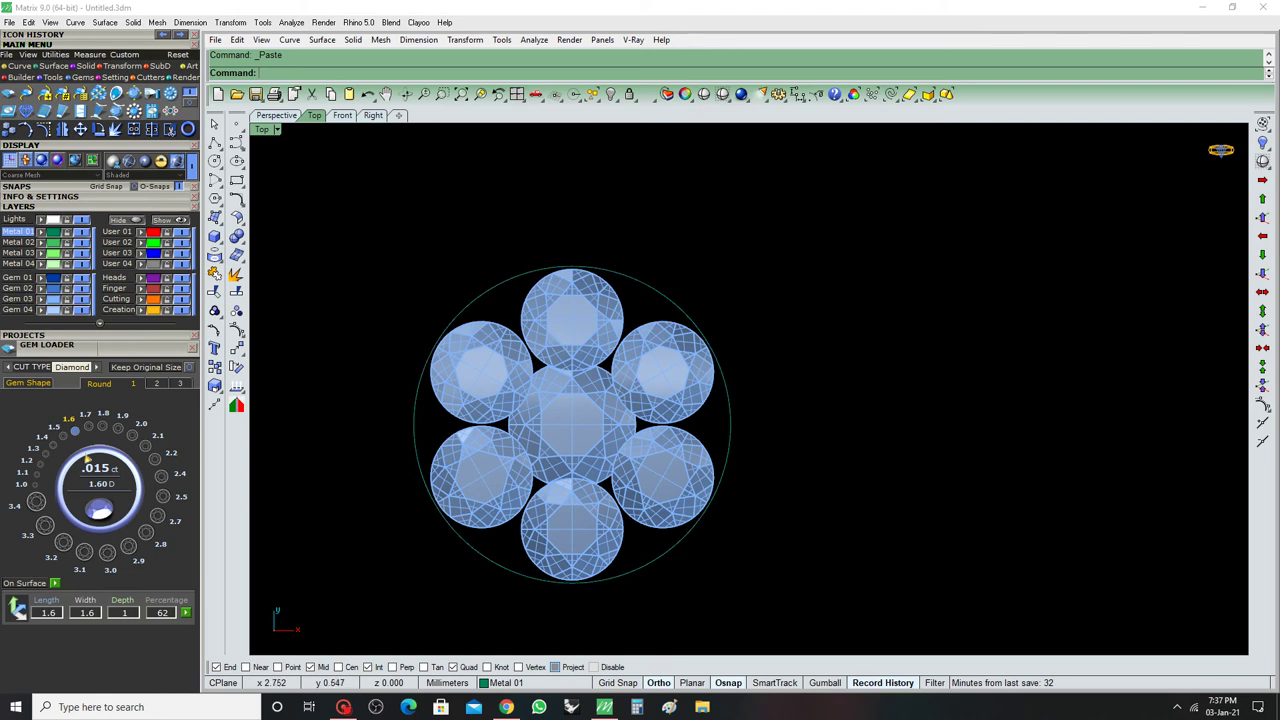
text(l)
key(Return)
scroll(674, 423, up, 3)
scroll(720, 437, up, 2)
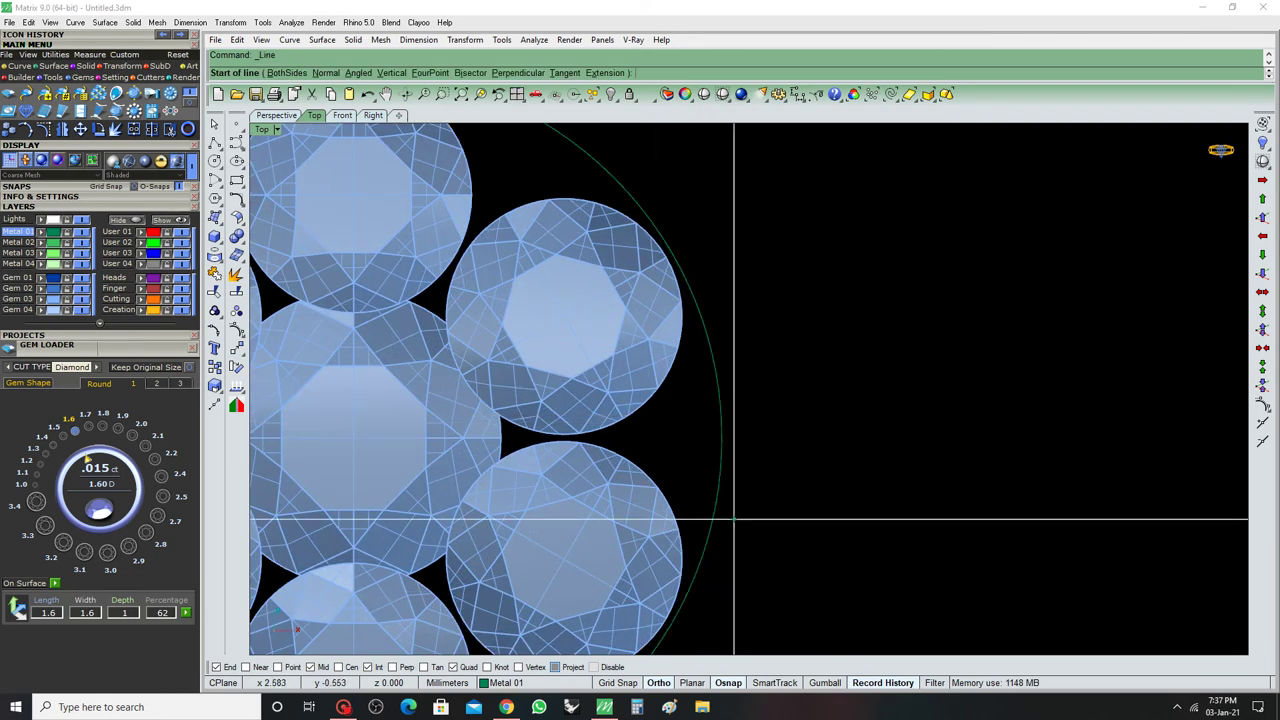
Draw a 1 mm guide line from the circle's rightmost point inward and rotate it 40°
right_drag(734, 519, 821, 472)
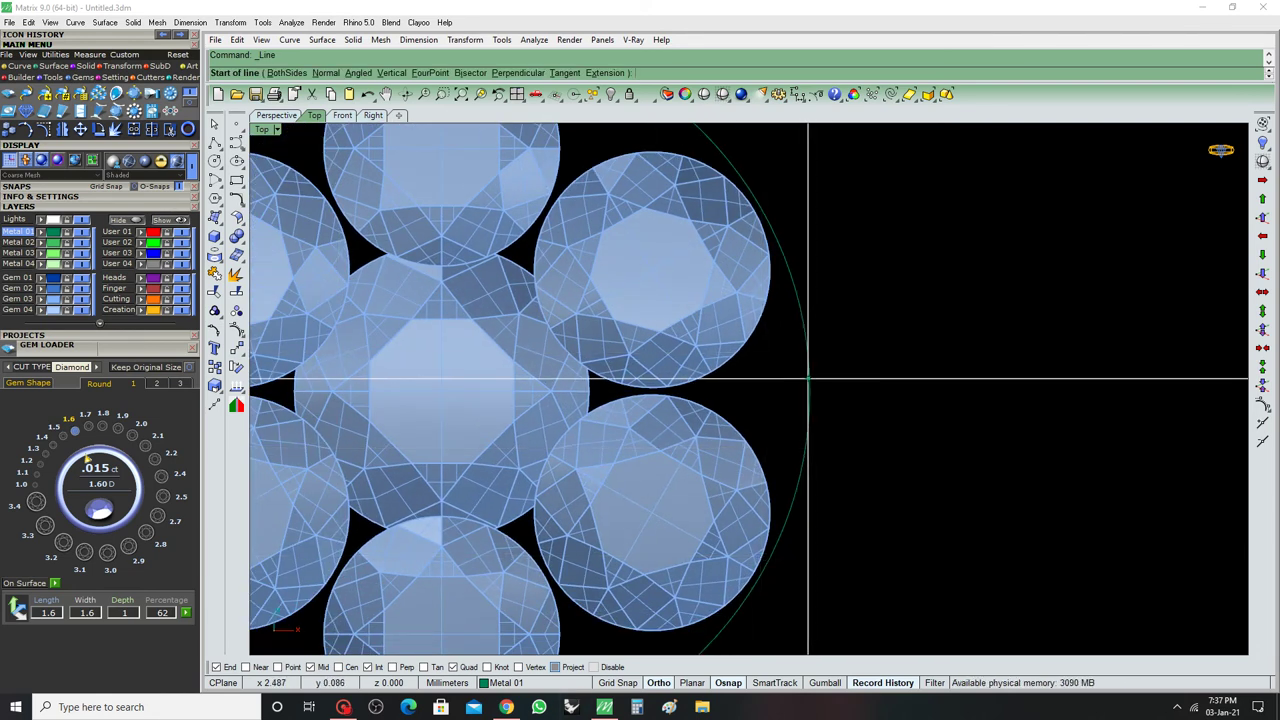
click(808, 392)
text(1)
key(Return)
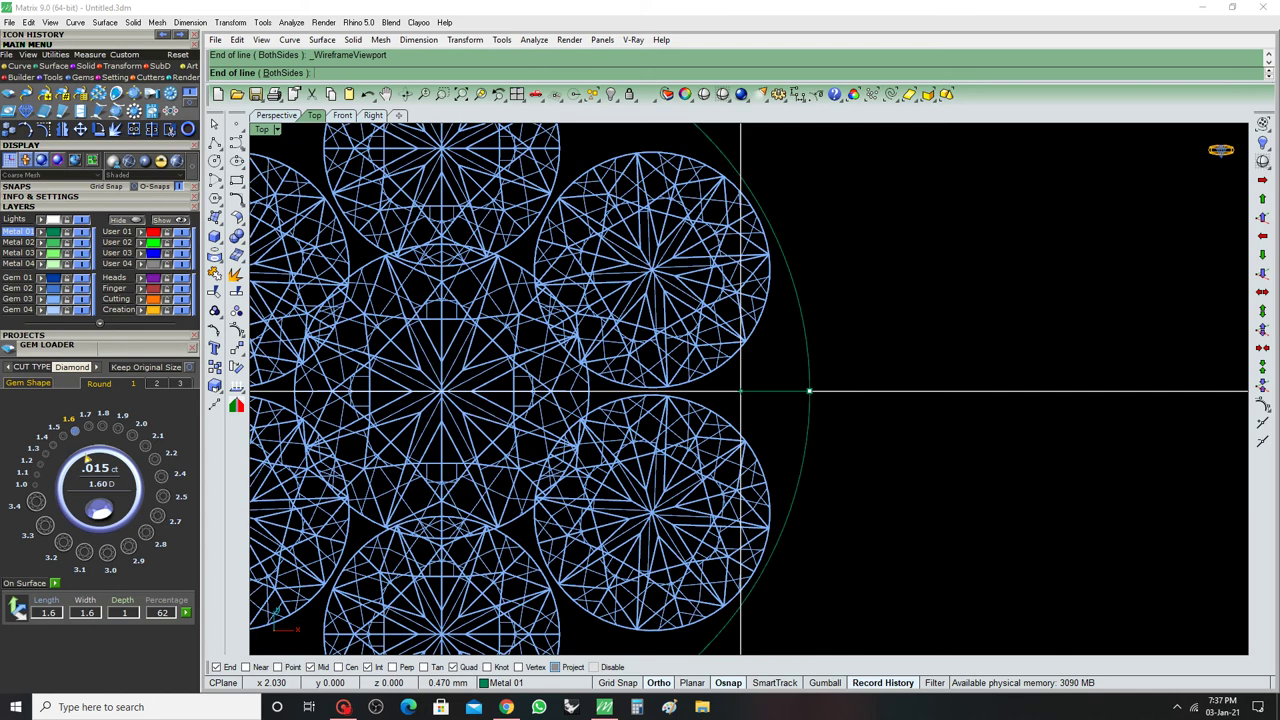
click(663, 391)
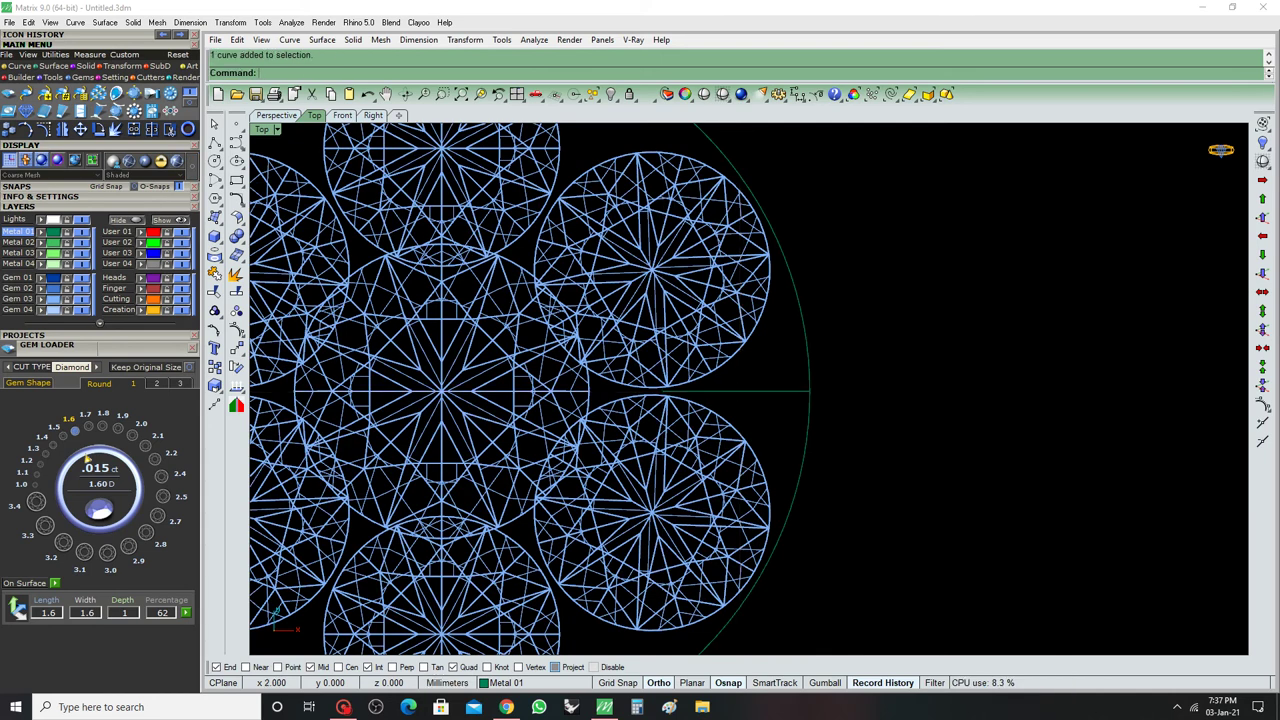
scroll(663, 391, up, 3)
text(otate)
key(Return)
scroll(663, 391, up, 2)
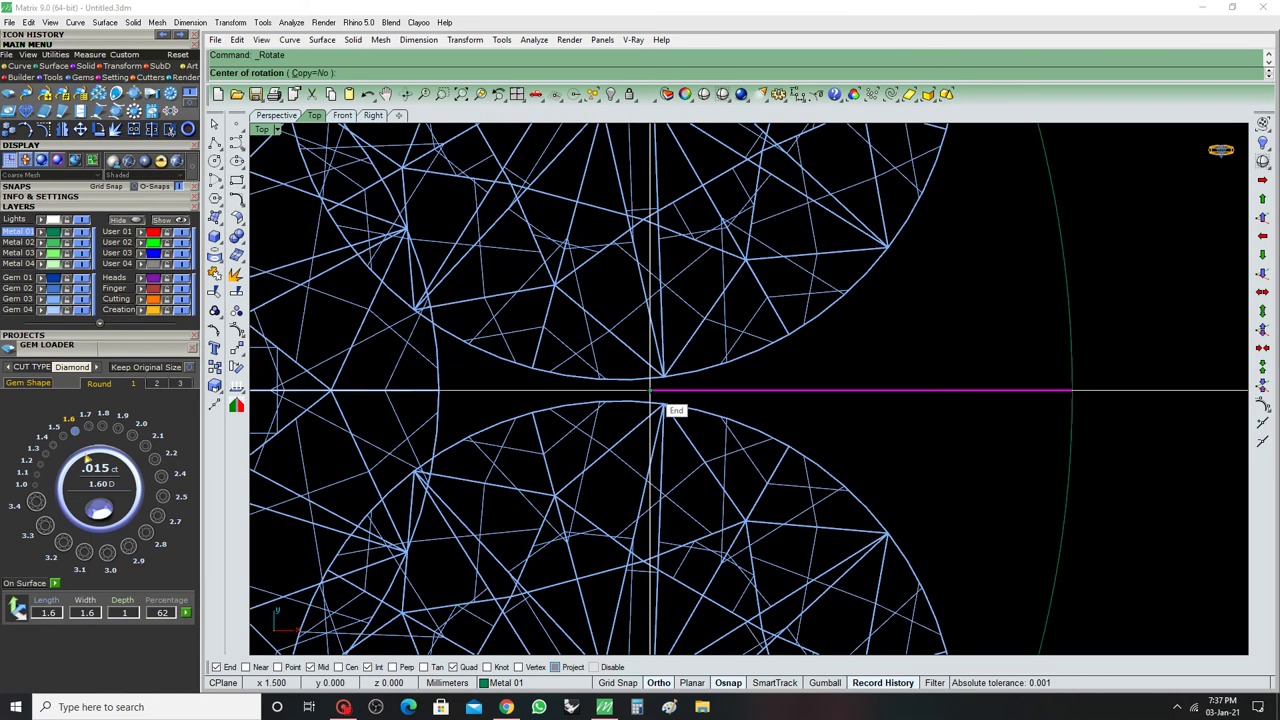
click(674, 408)
scroll(674, 408, down, 2)
key(Return)
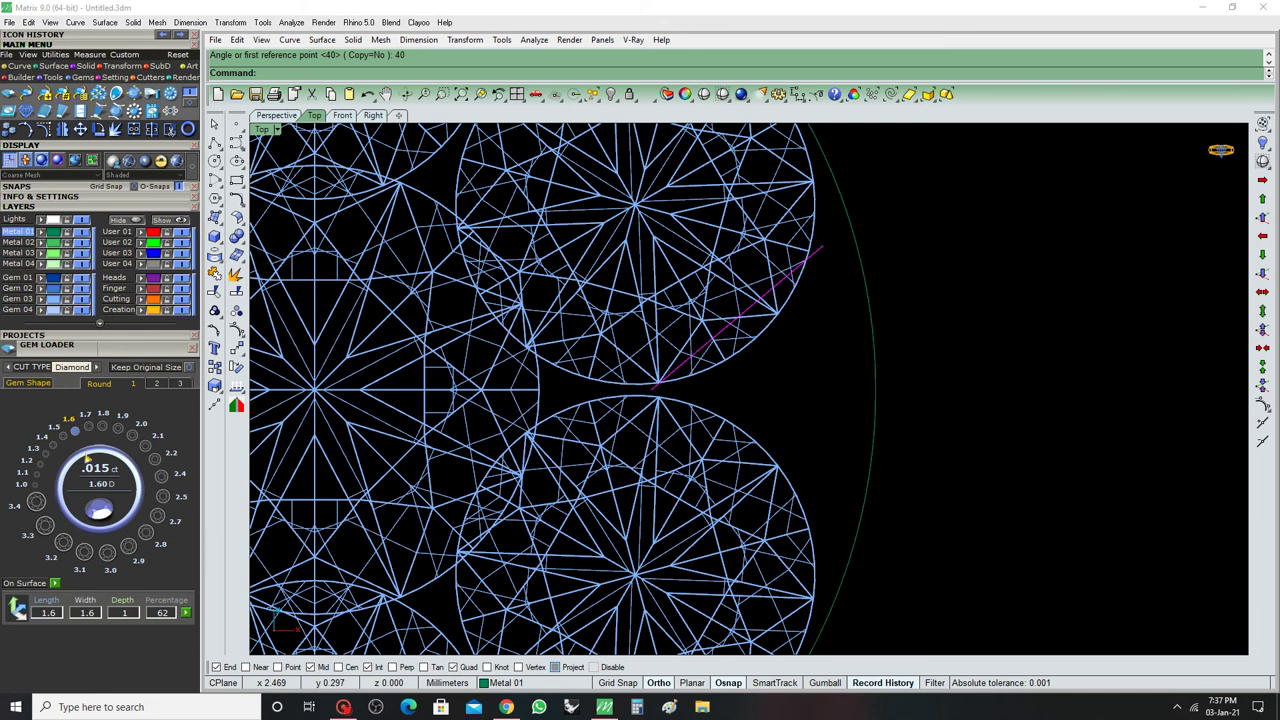
Scale the rotated guide line from its end to a new length
text(scale)
key(Return)
click(652, 386)
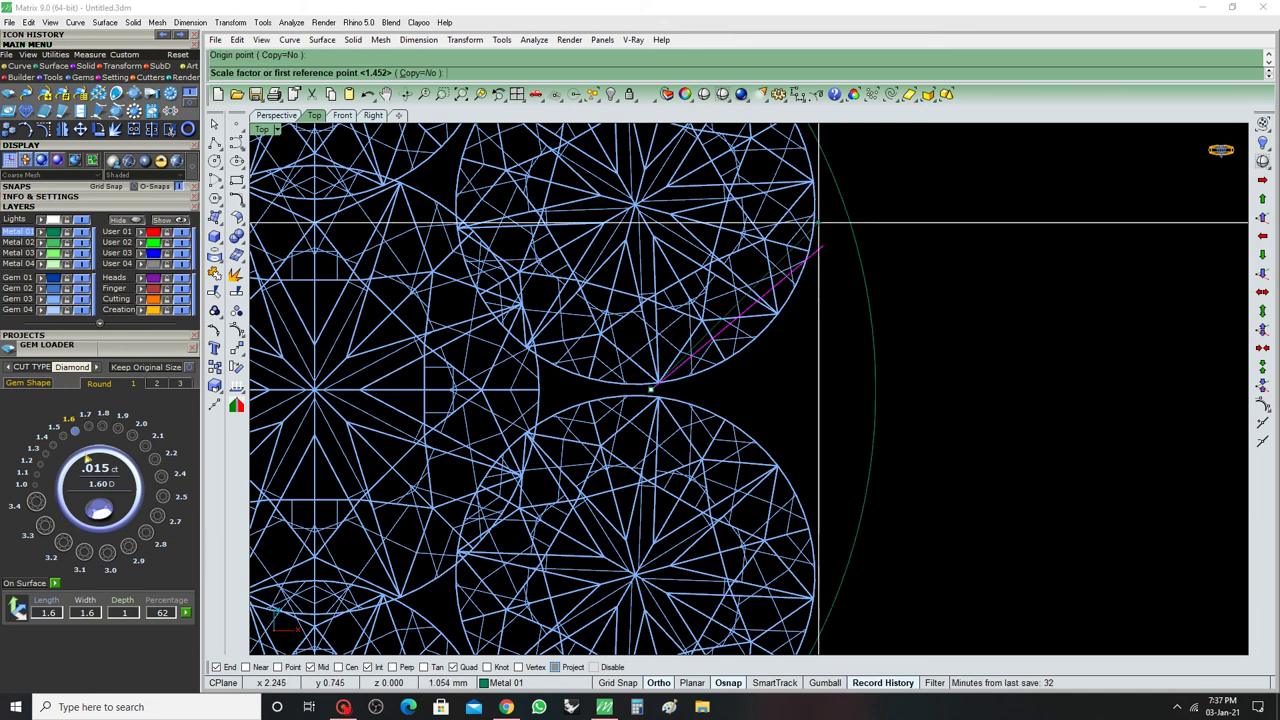
click(822, 245)
scroll(822, 245, down, 2)
click(829, 243)
Mirror the guide line to make a copy on the other side
text(mirror)
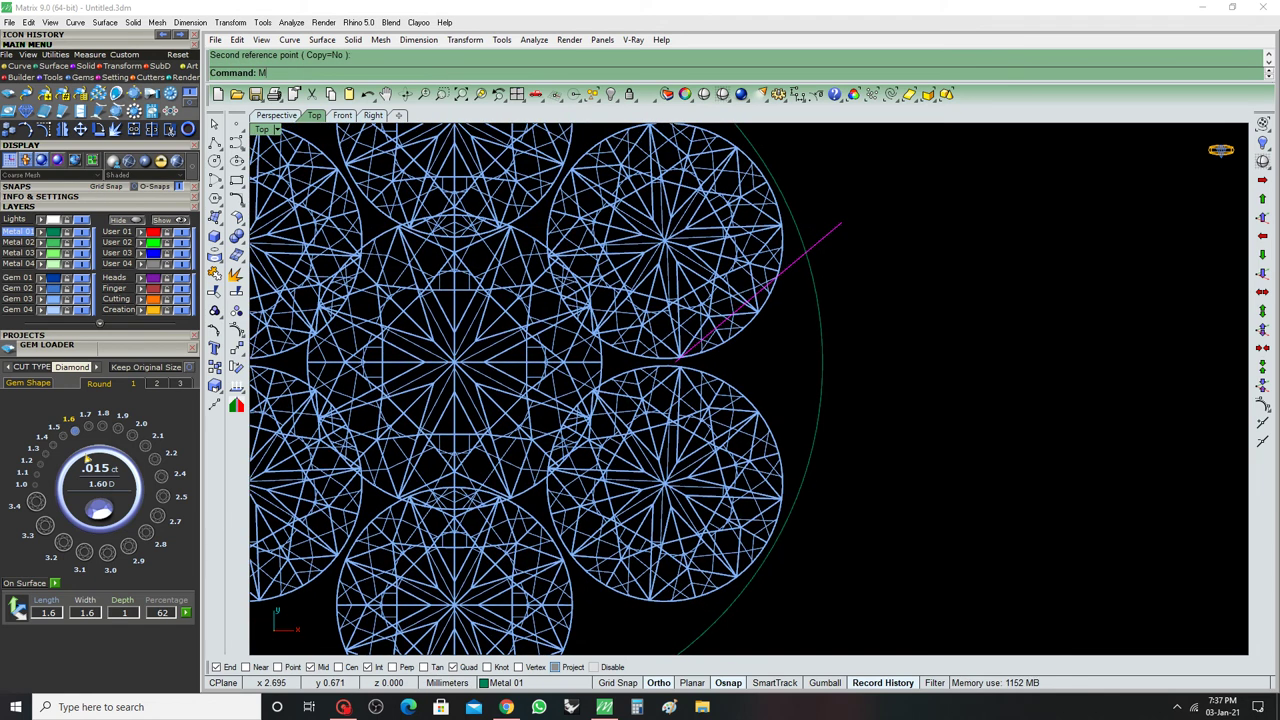
key(Return)
click(851, 263)
click(920, 263)
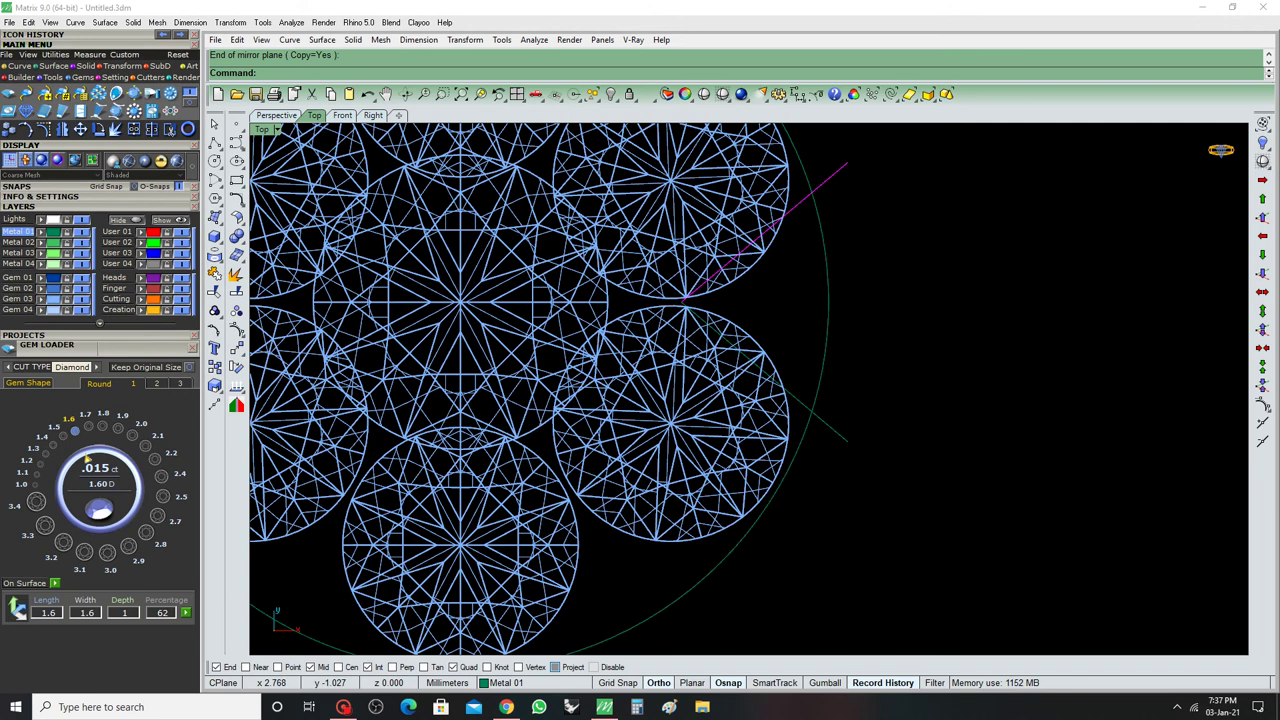
Trim away the guide line's portion lying outside the outer circle
drag(833, 358, 815, 300)
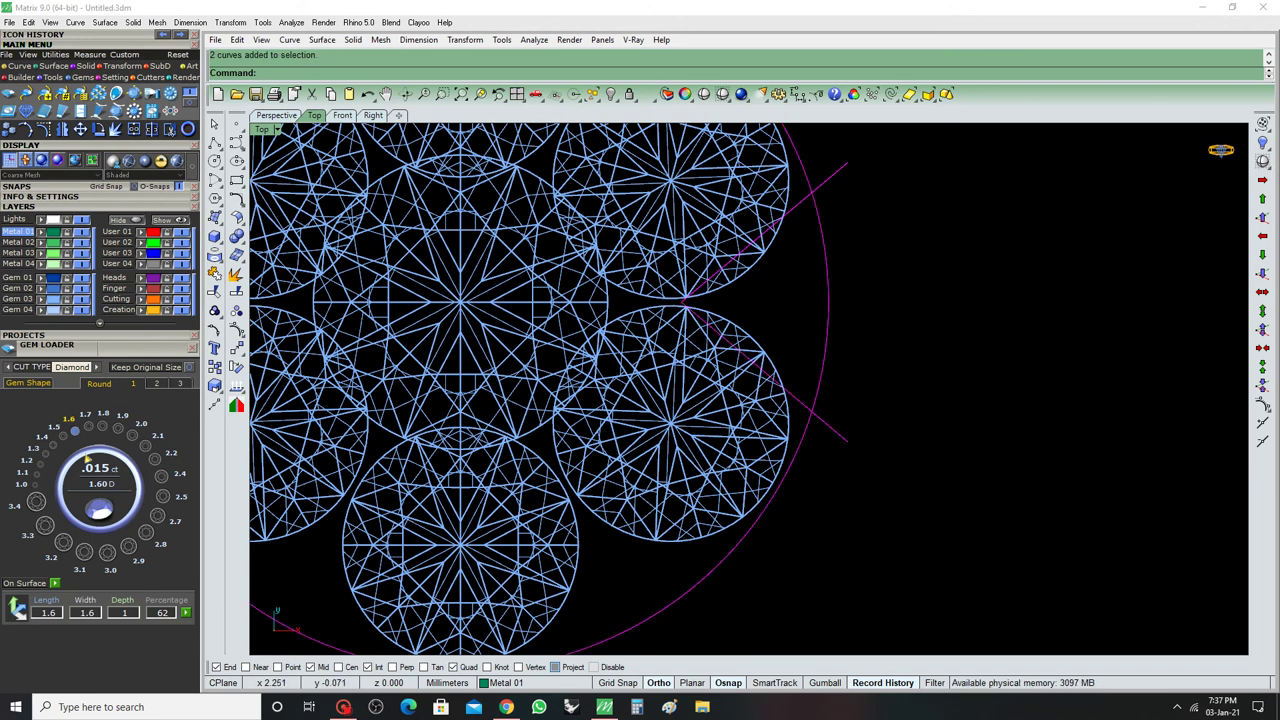
text(trim)
key(Return)
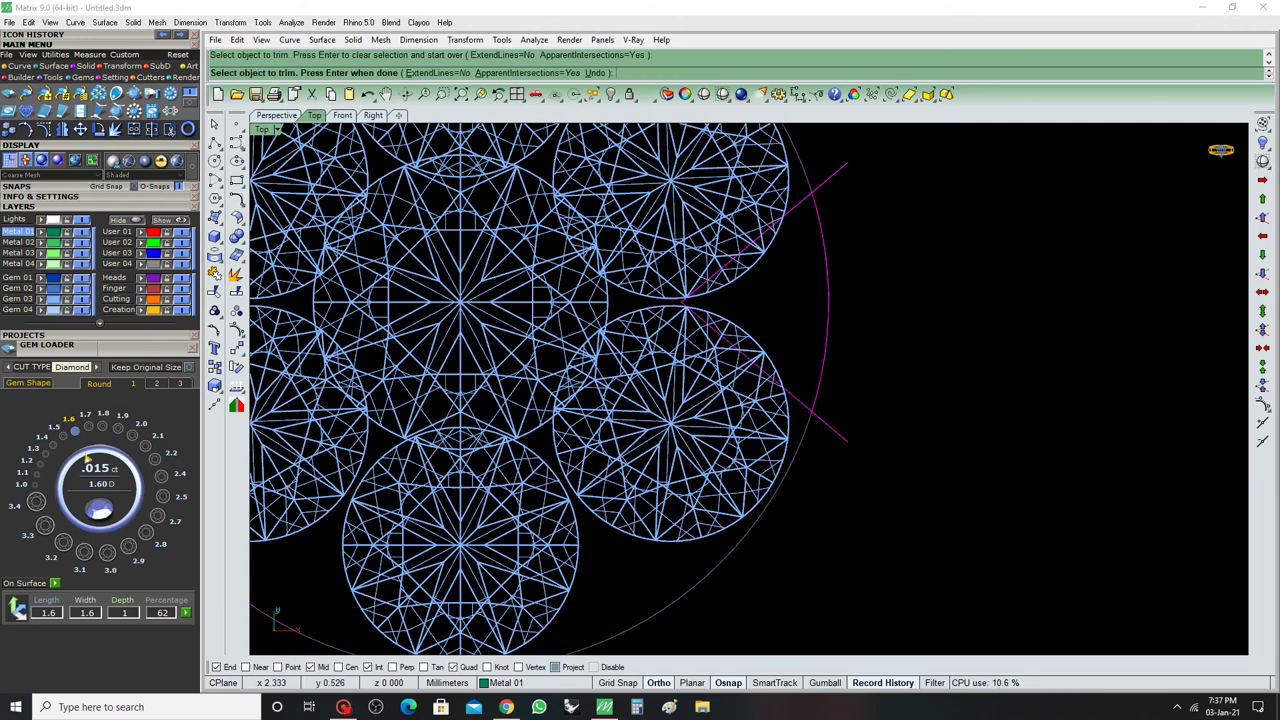
click(830, 425)
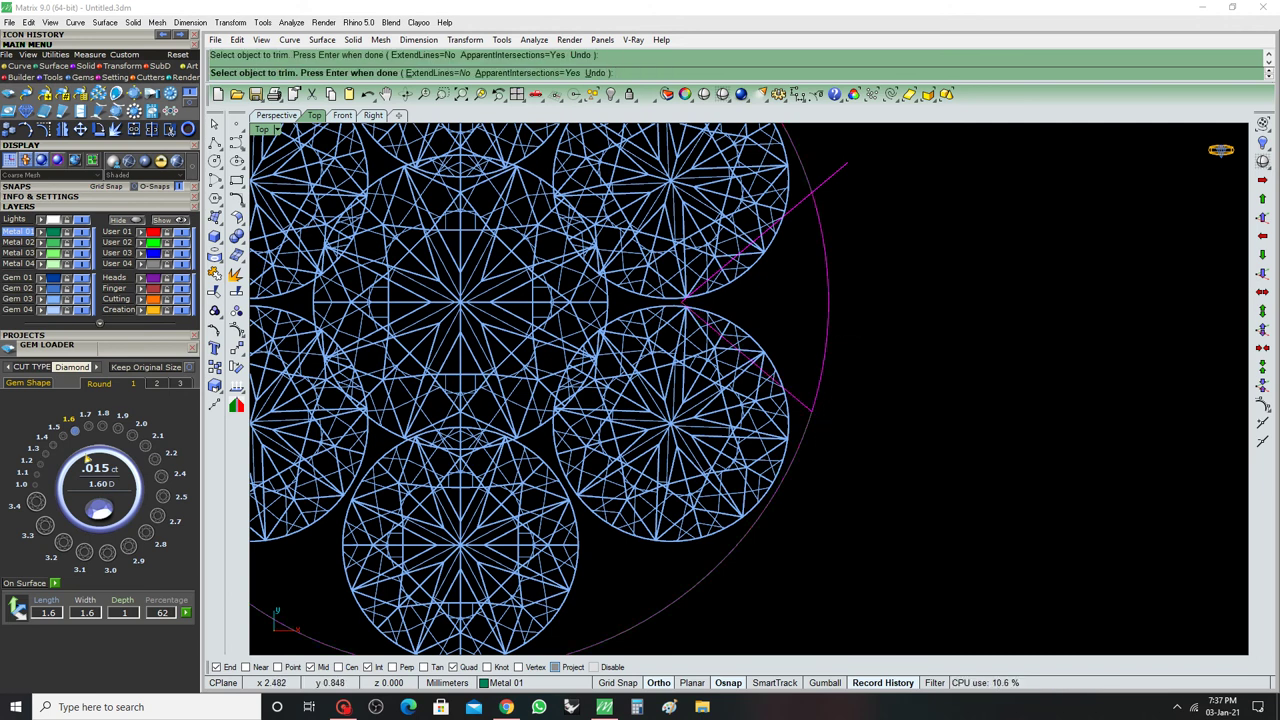
Extrude the outer circle 1 mm downward into a cylindrical base
key(ctrl+F4)
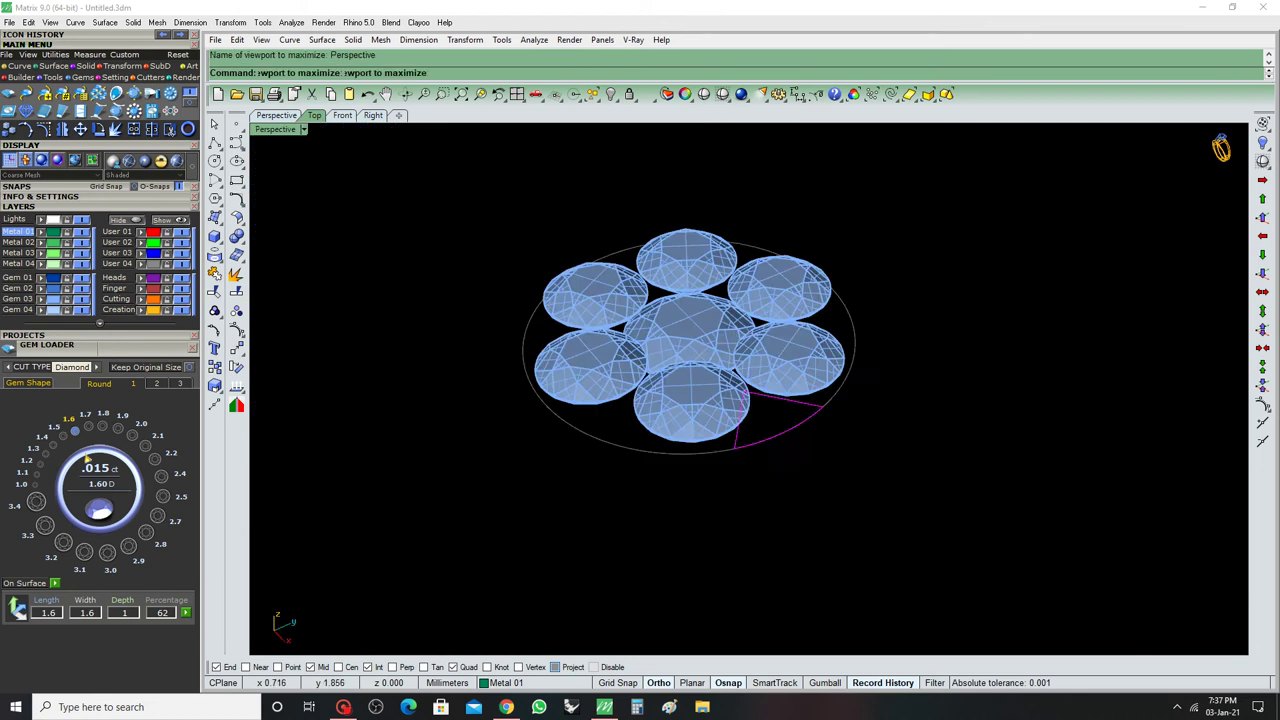
key(Down)
key(Down)
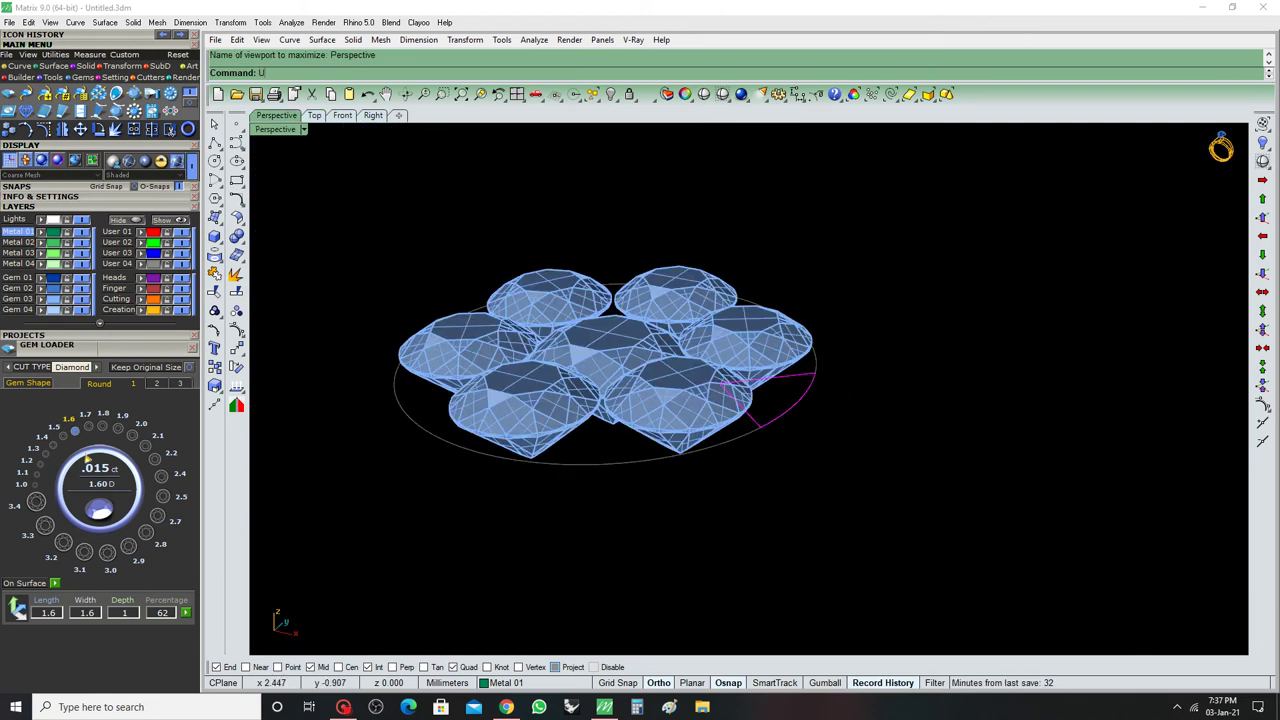
key(Return)
key(Down)
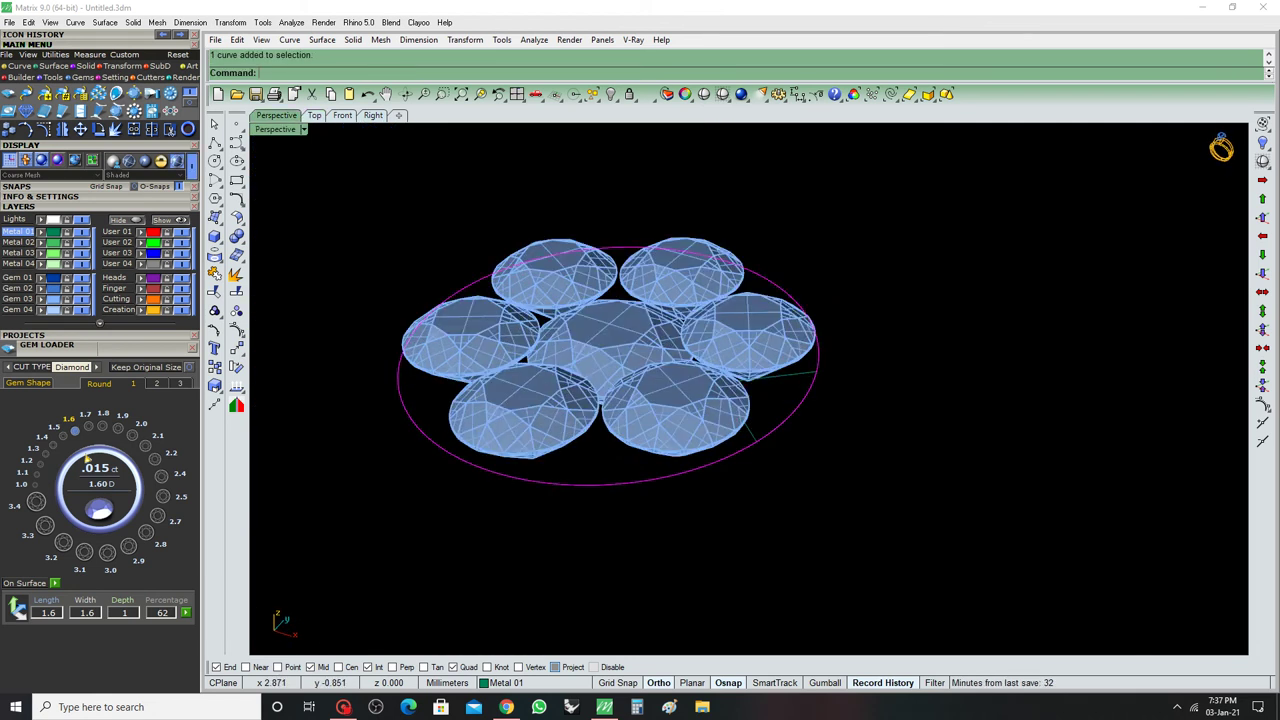
key(Return)
text(-1)
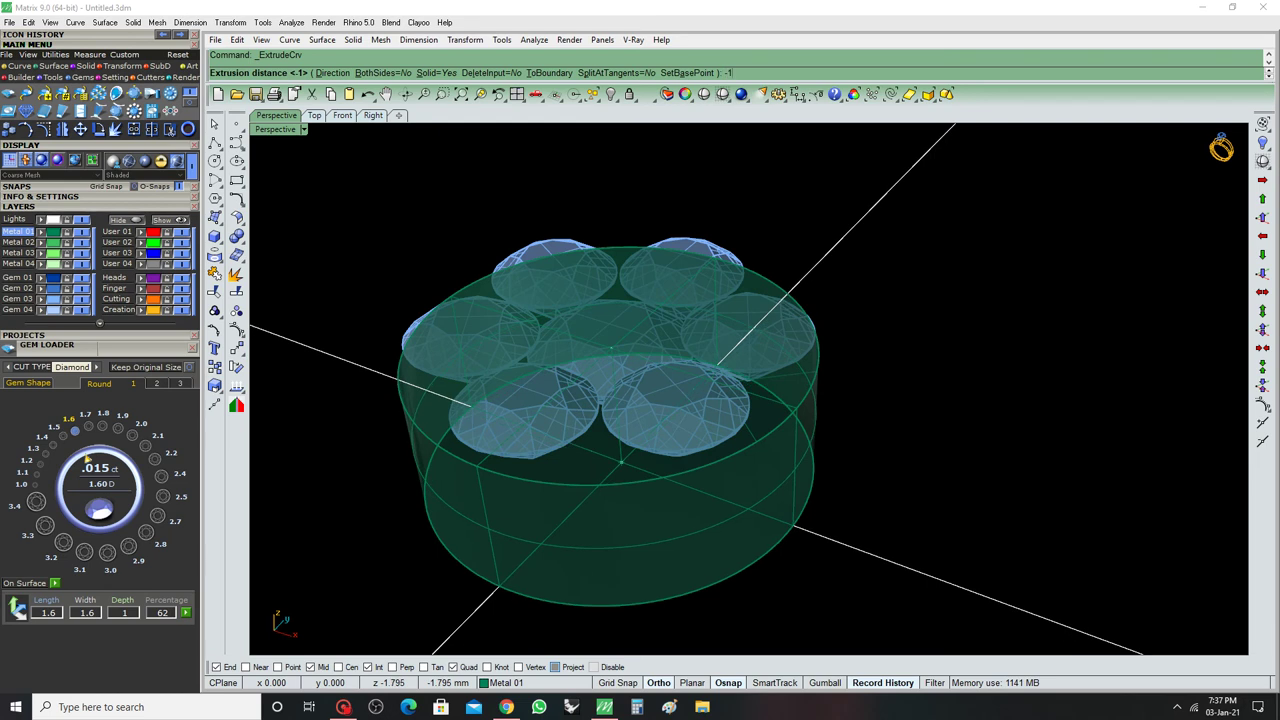
key(Return)
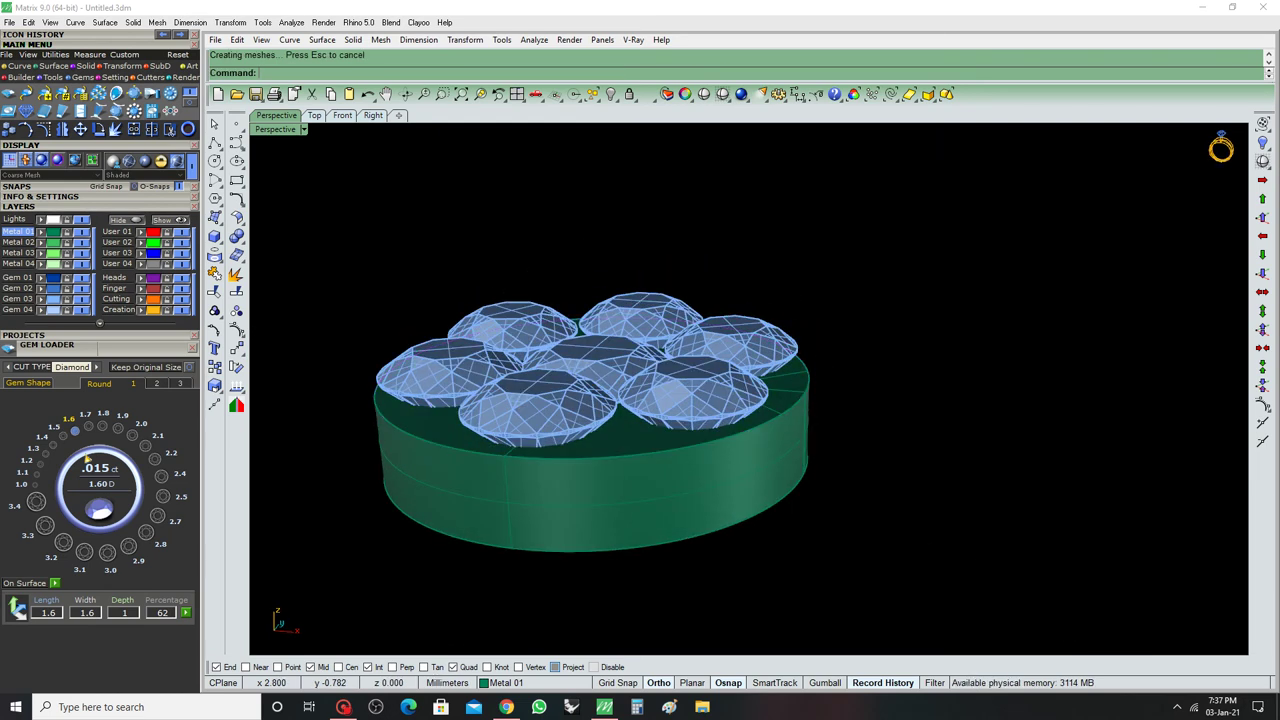
Start a dimension to measure the base thickness in the maximized Front view
key(ctrl+F2)
text(im)
key(Return)
scroll(748, 400, down, 1)
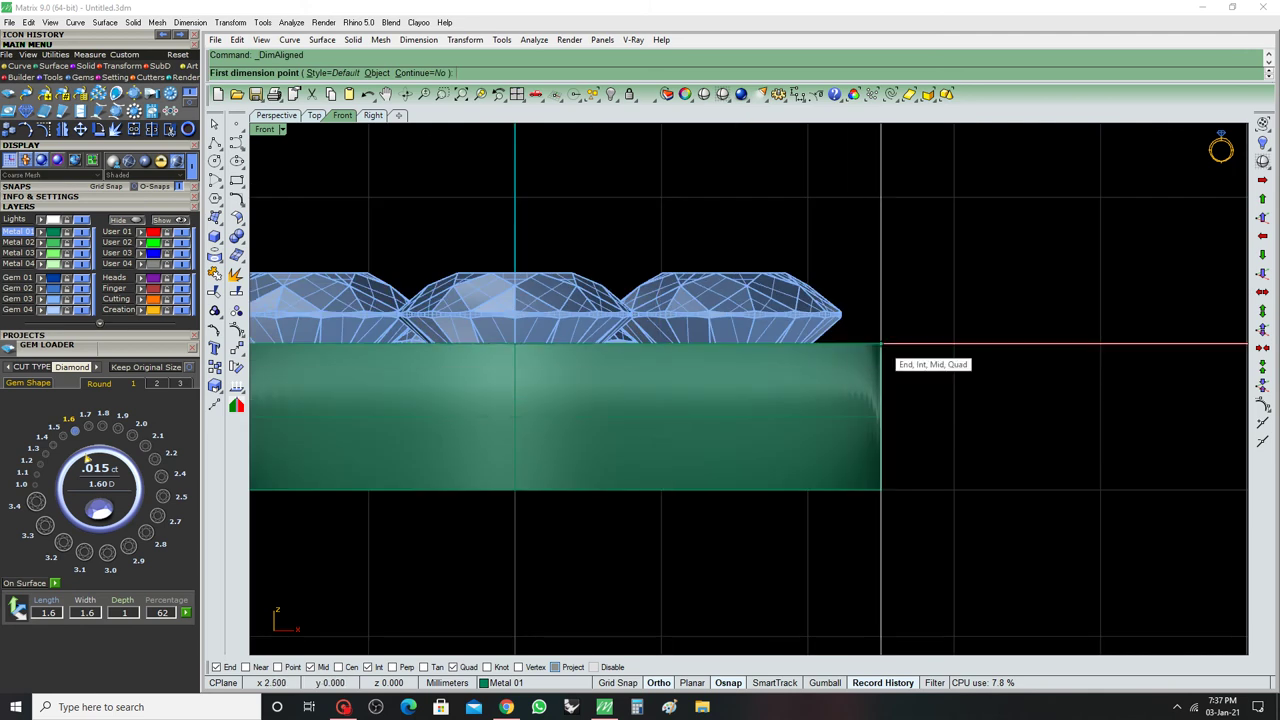
Confirm the base is 1.00 mm thick top to bottom, then return to Perspective
click(881, 345)
click(881, 487)
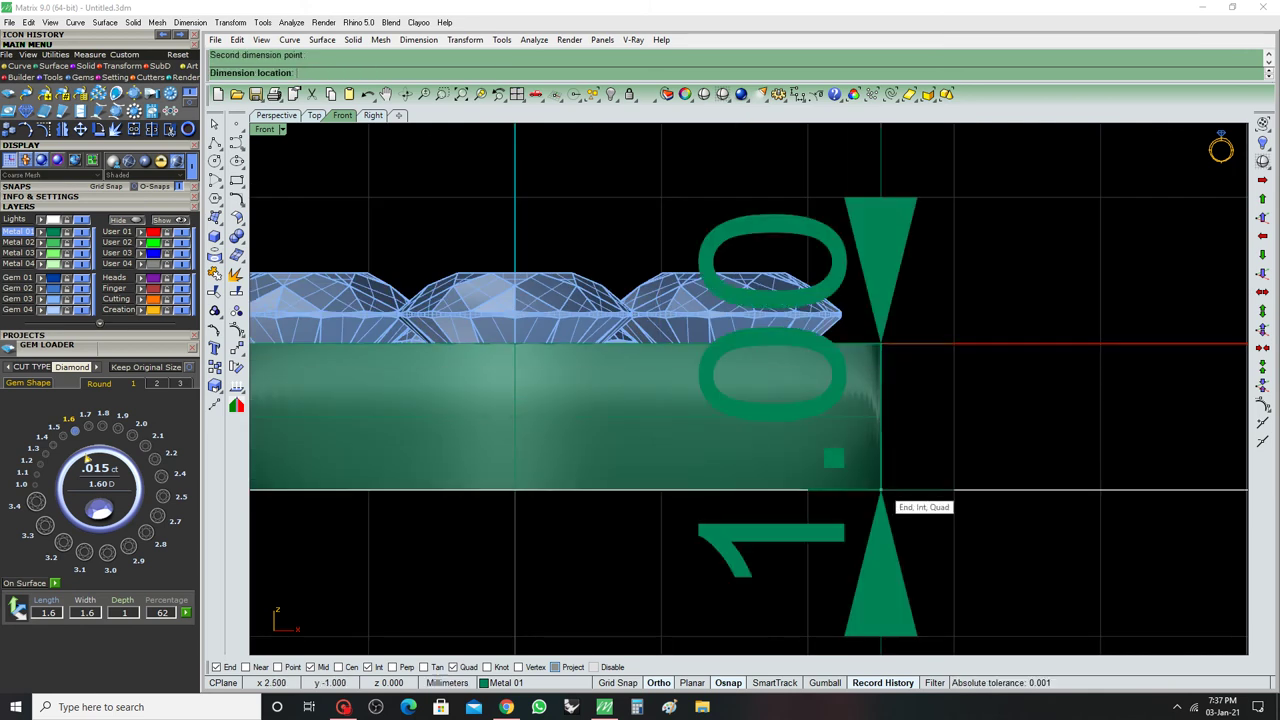
key(ctrl+F4)
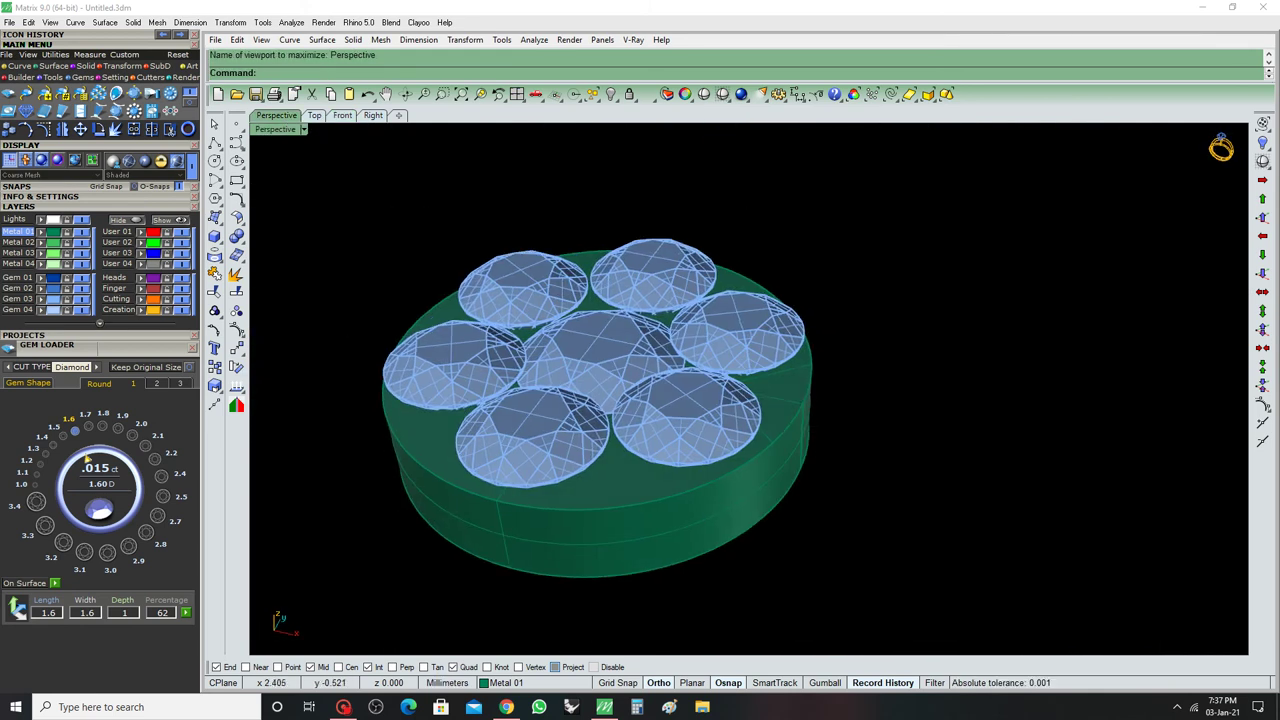
click(792, 418)
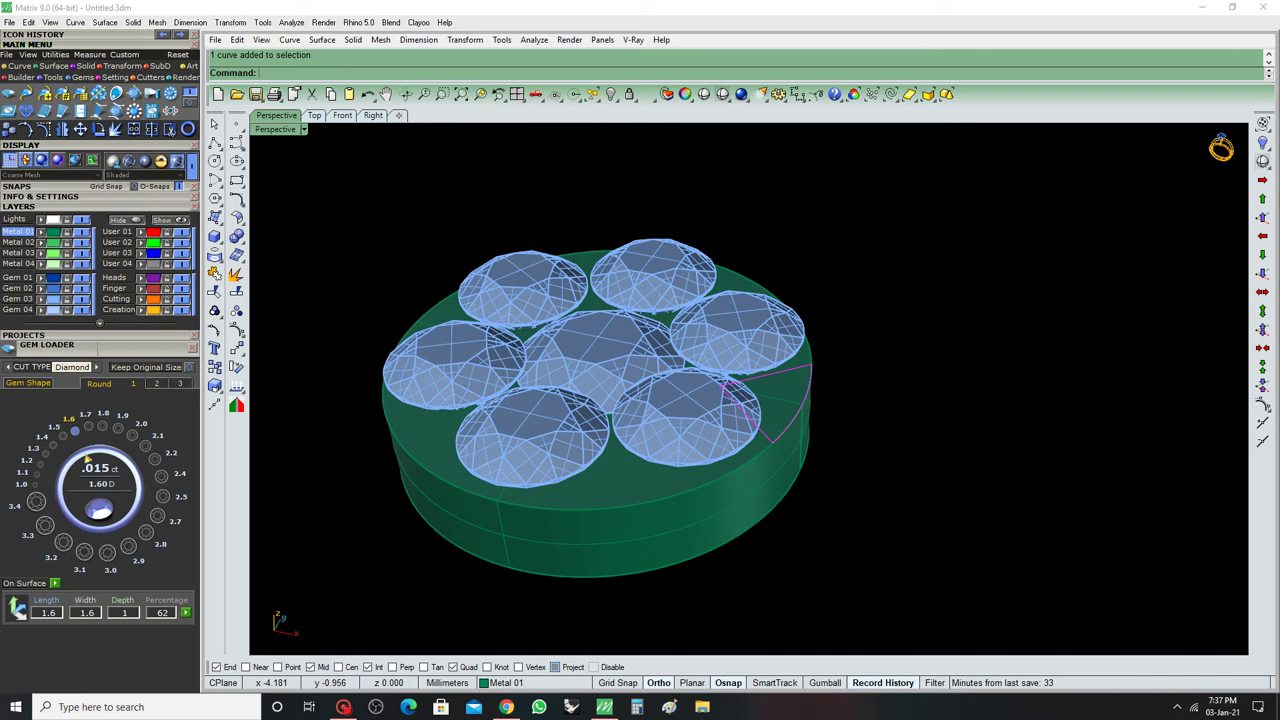
scroll(870, 475, up, 2)
Select the trimmed prong outline curve among overlapping objects and switch to the Front view
scroll(870, 475, up, 2)
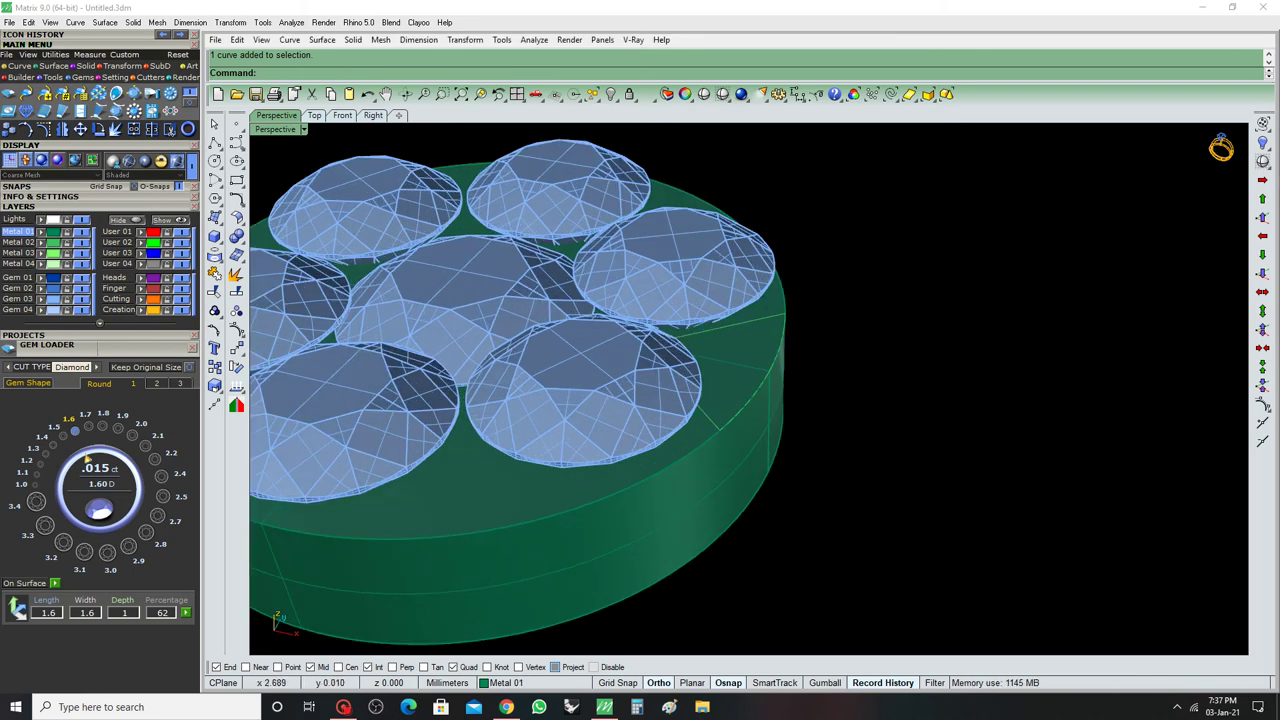
click(785, 332)
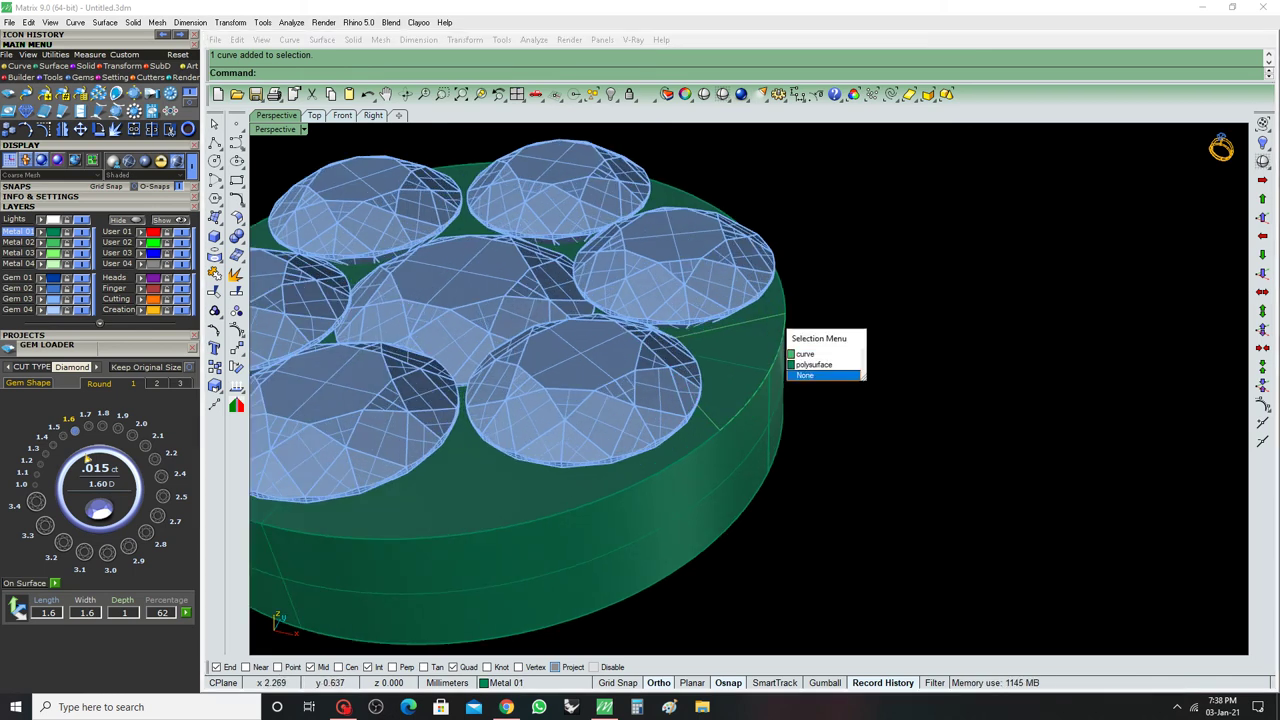
click(810, 375)
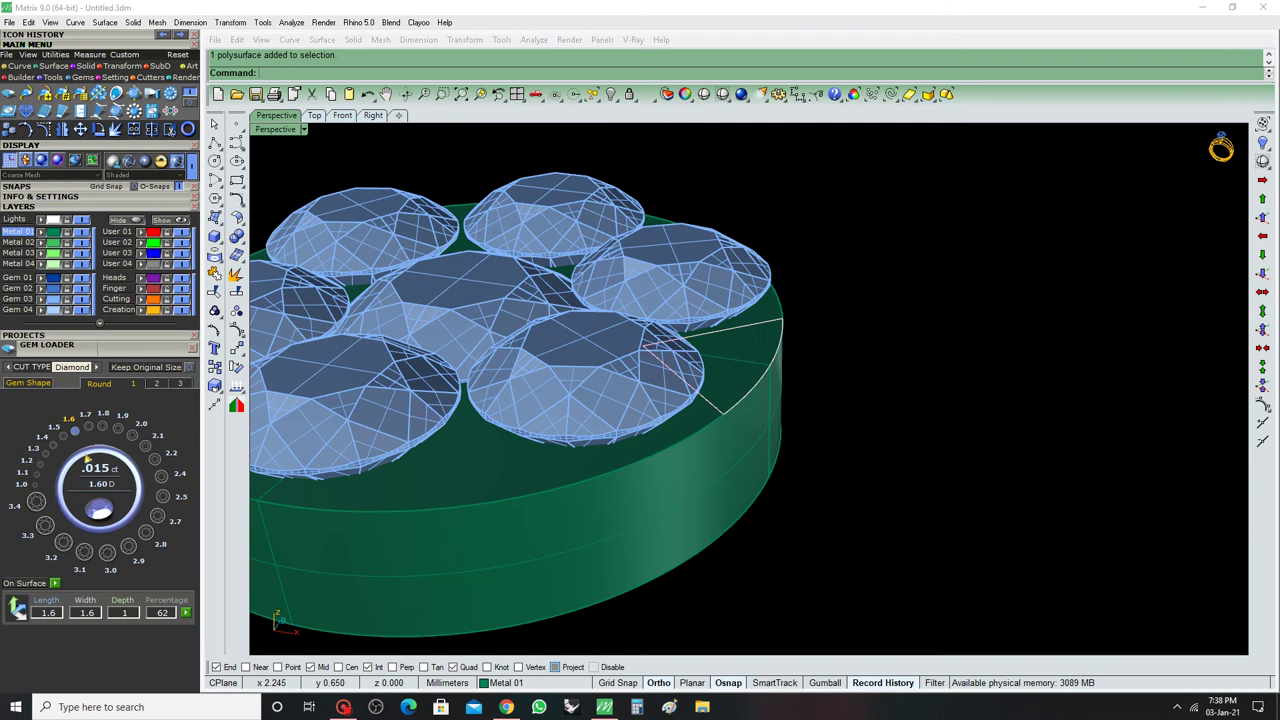
click(785, 335)
click(805, 365)
click(1262, 273)
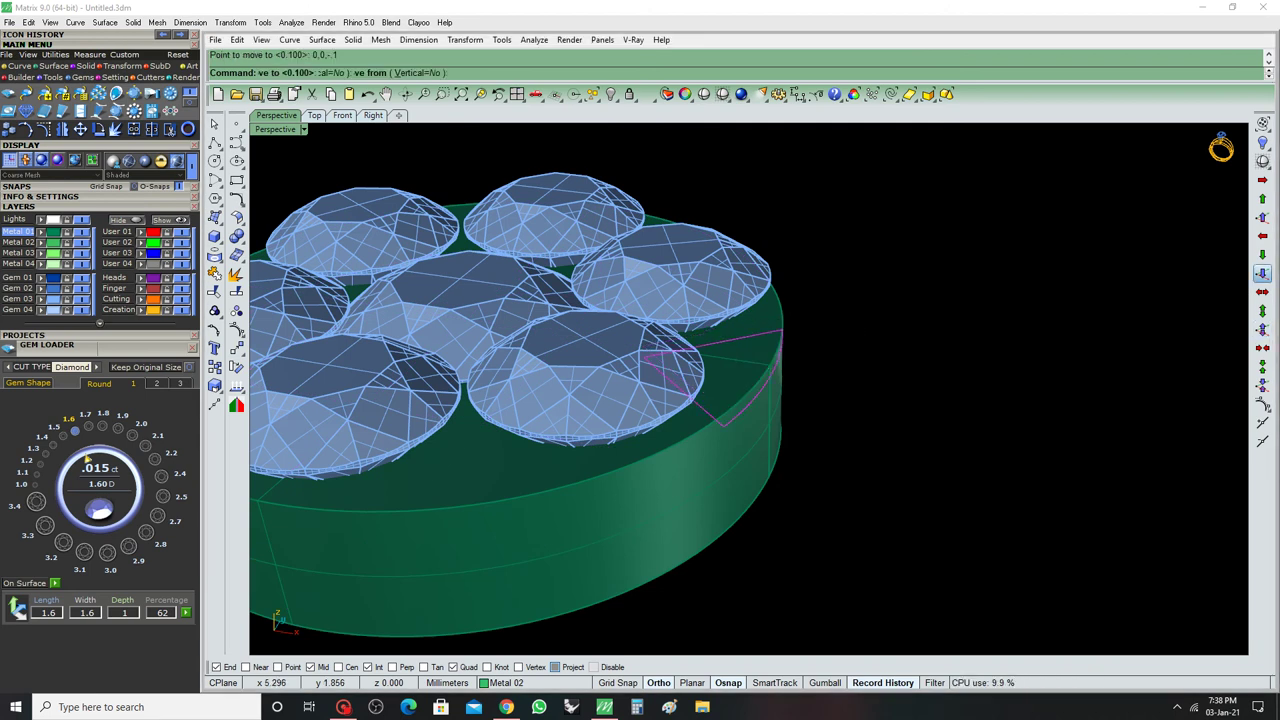
click(1262, 254)
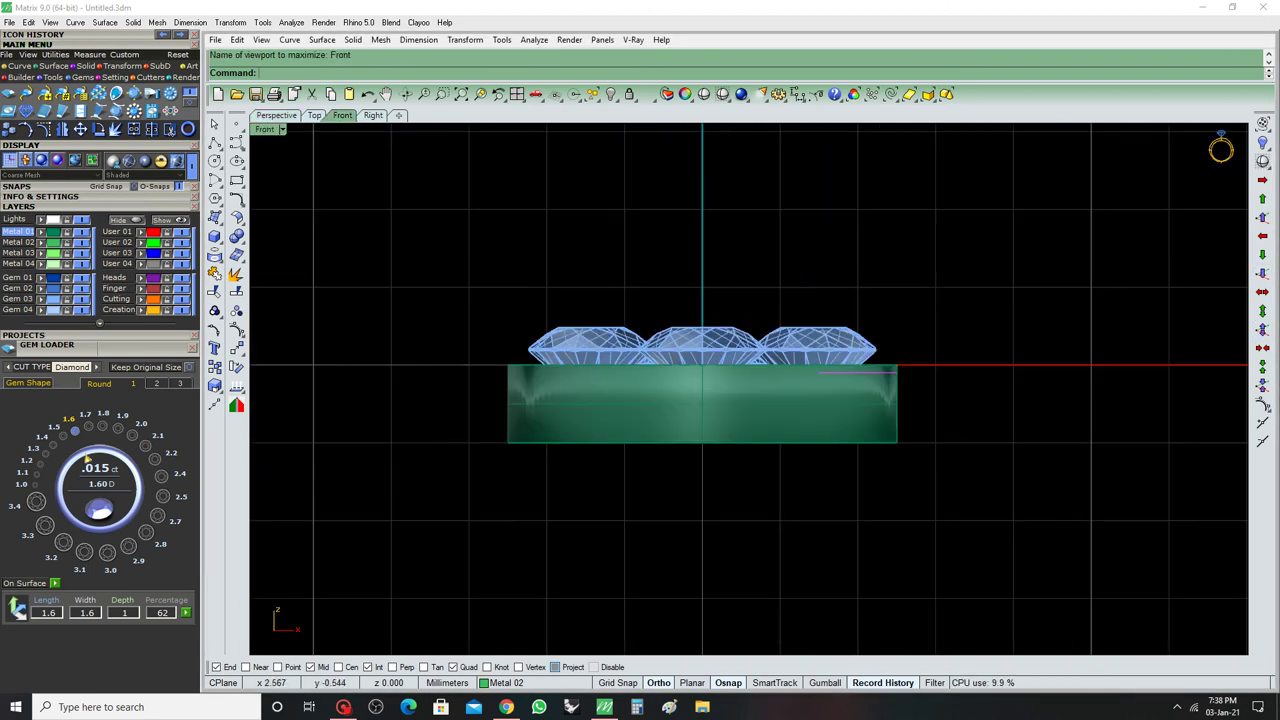
Extrude the prong outline upward above the stones into a wedge and select it in Perspective
click(236, 273)
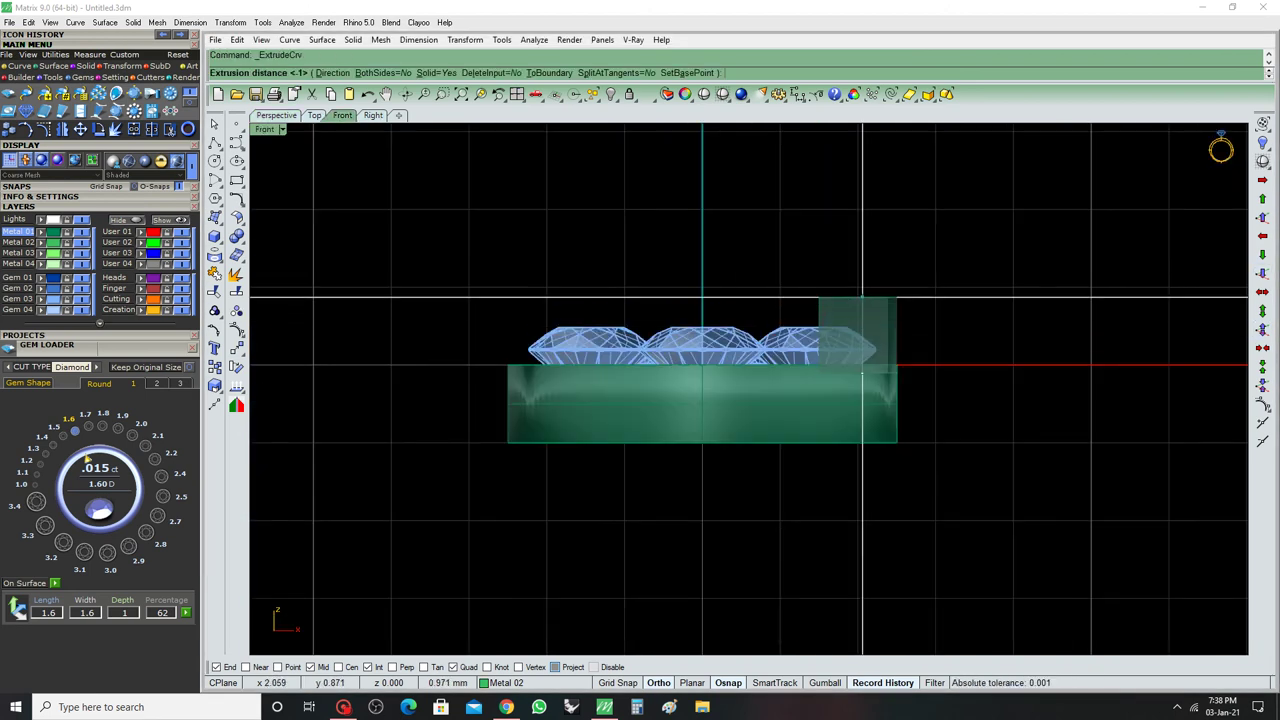
click(862, 310)
key(ctrl+F4)
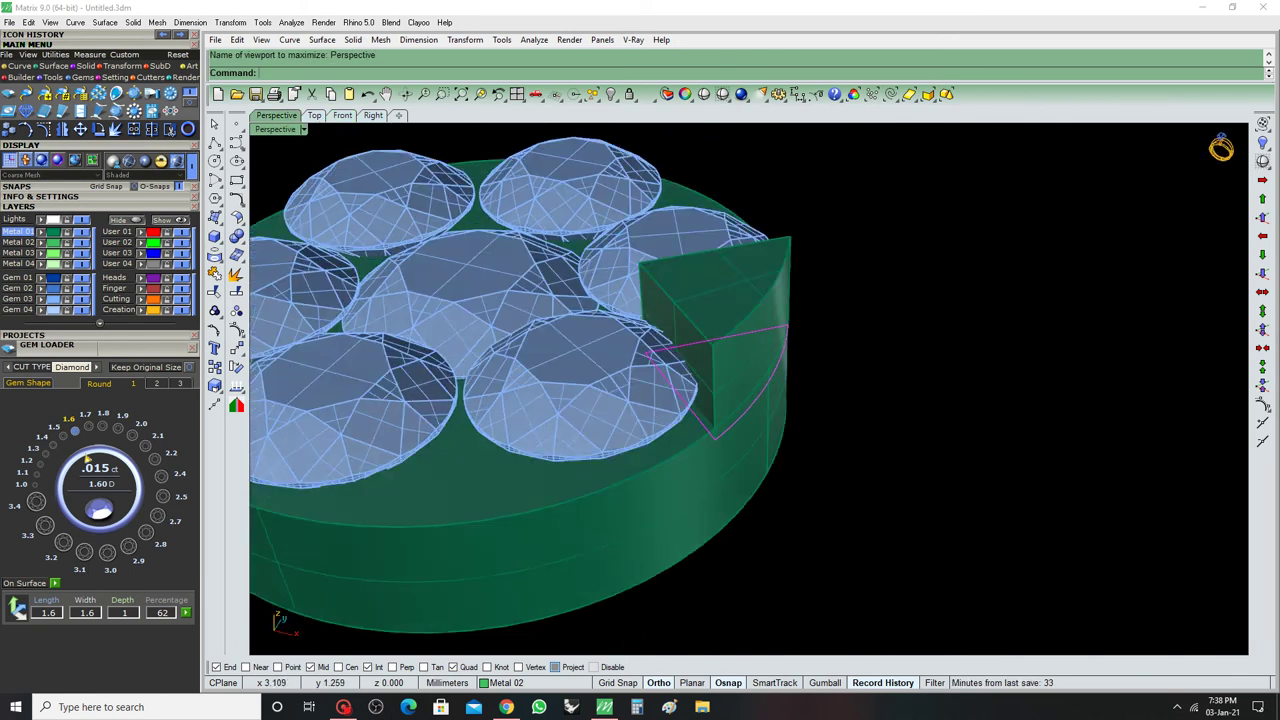
text(C)
key(Return)
text(H)
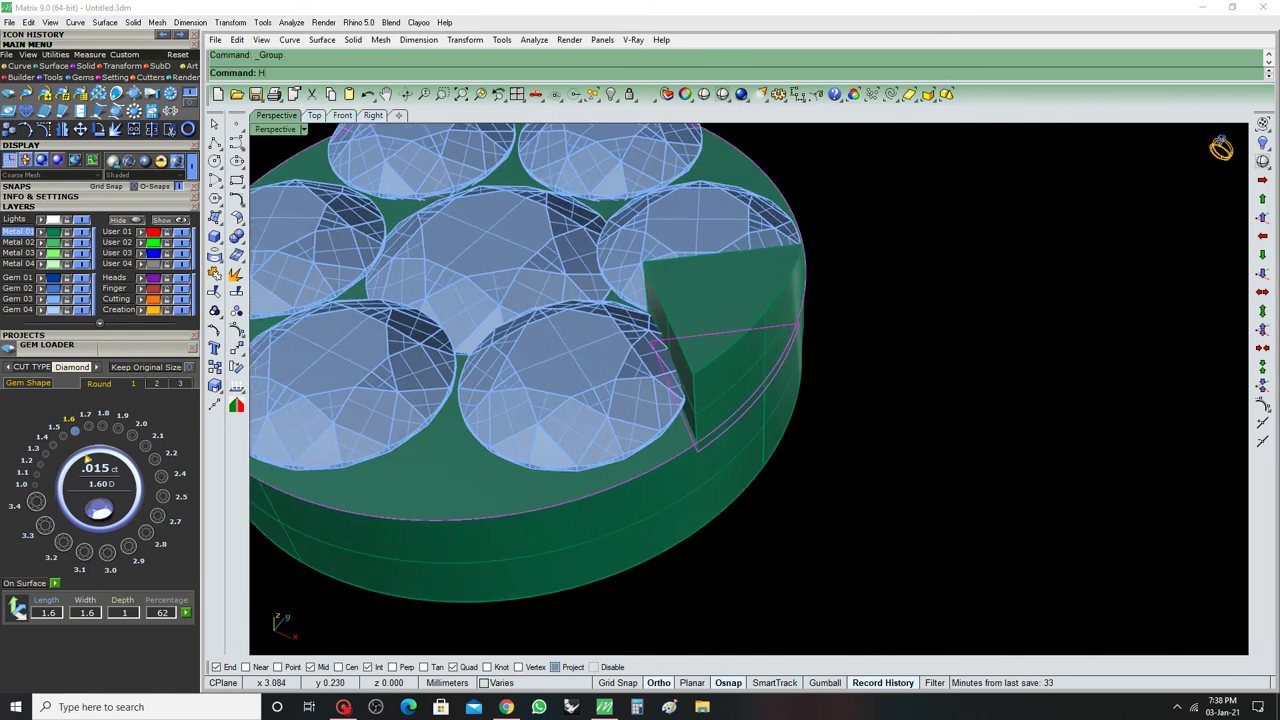
click(730, 330)
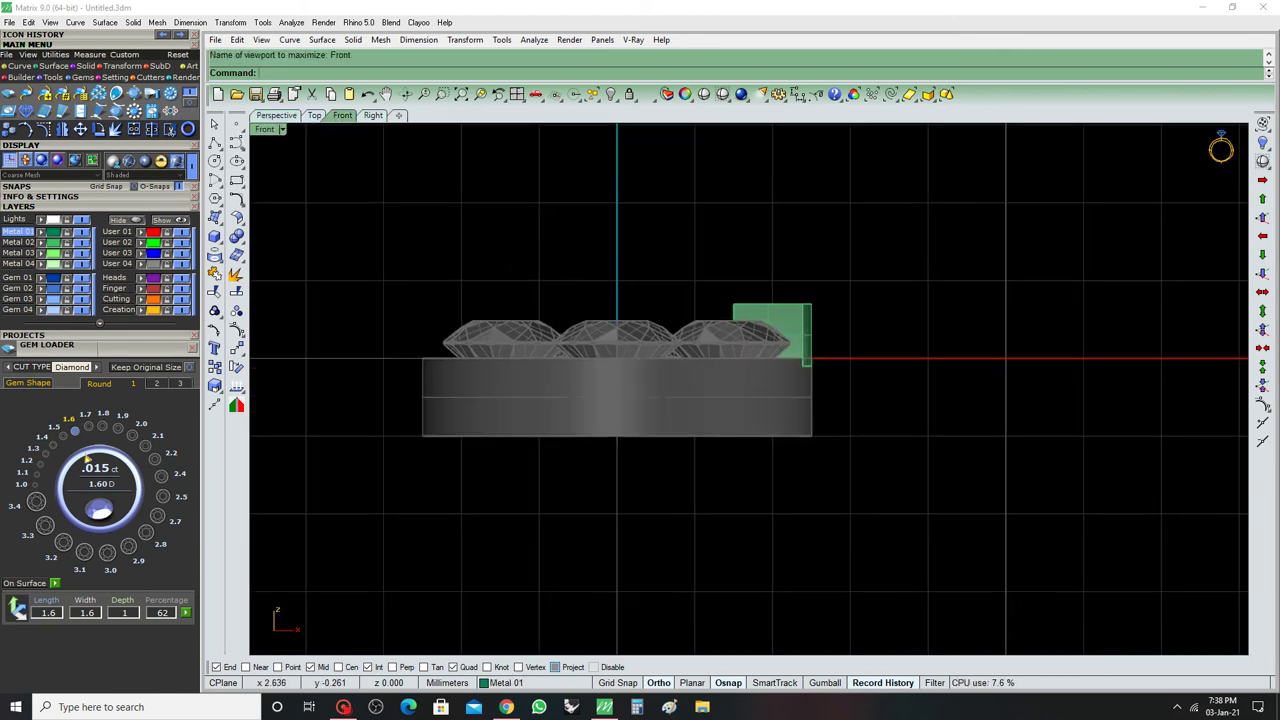
text(L)
Draw a horizontal reference line from the prong's top corner and move it down 2
key(Return)
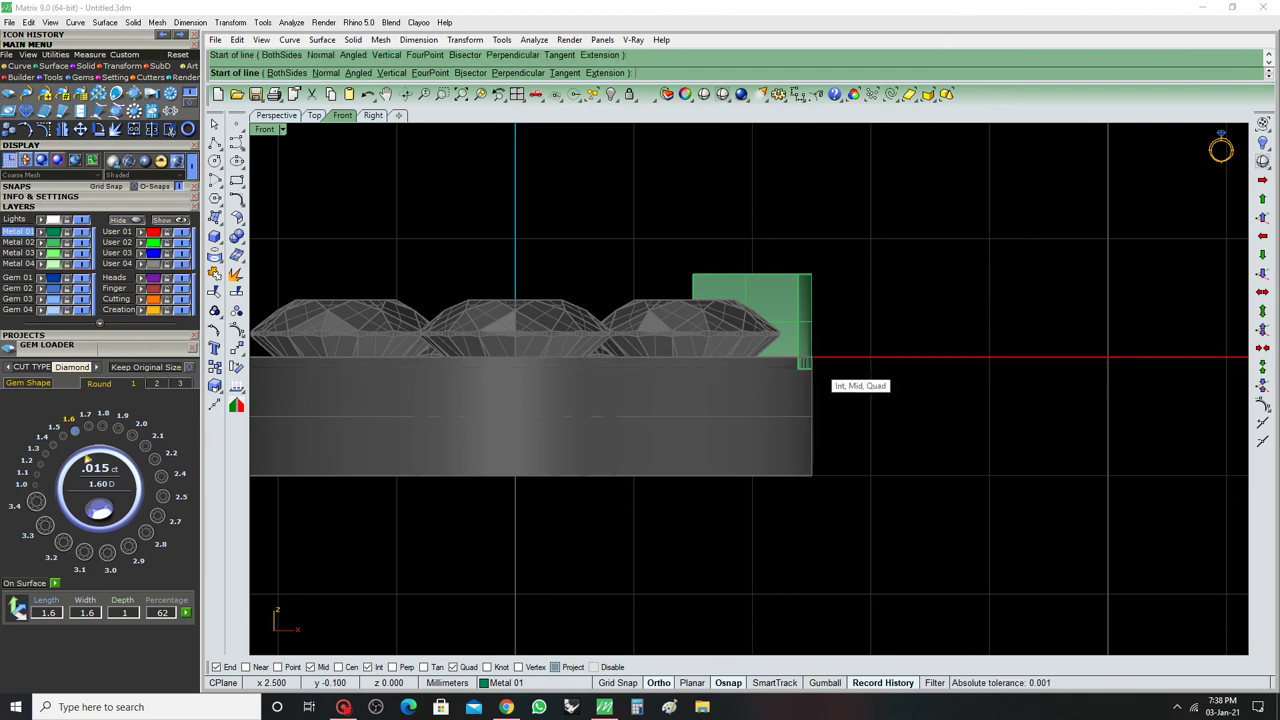
click(811, 275)
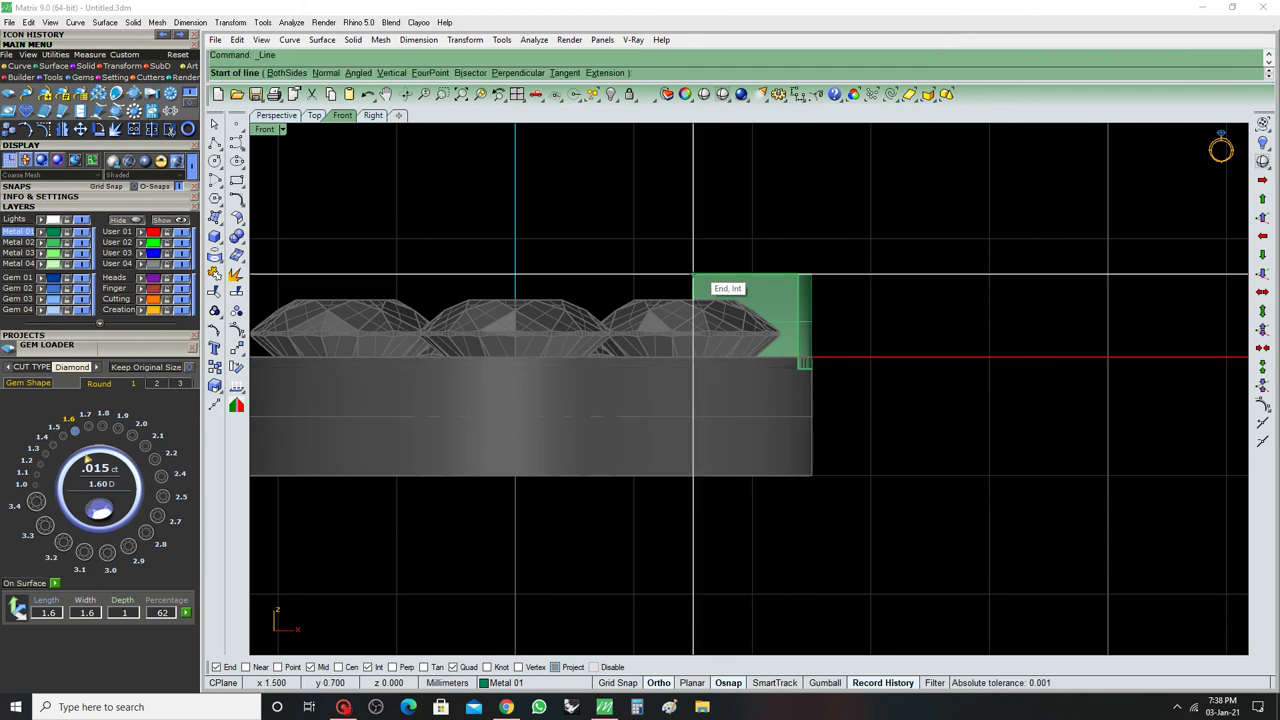
click(950, 275)
text(m)
key(Return)
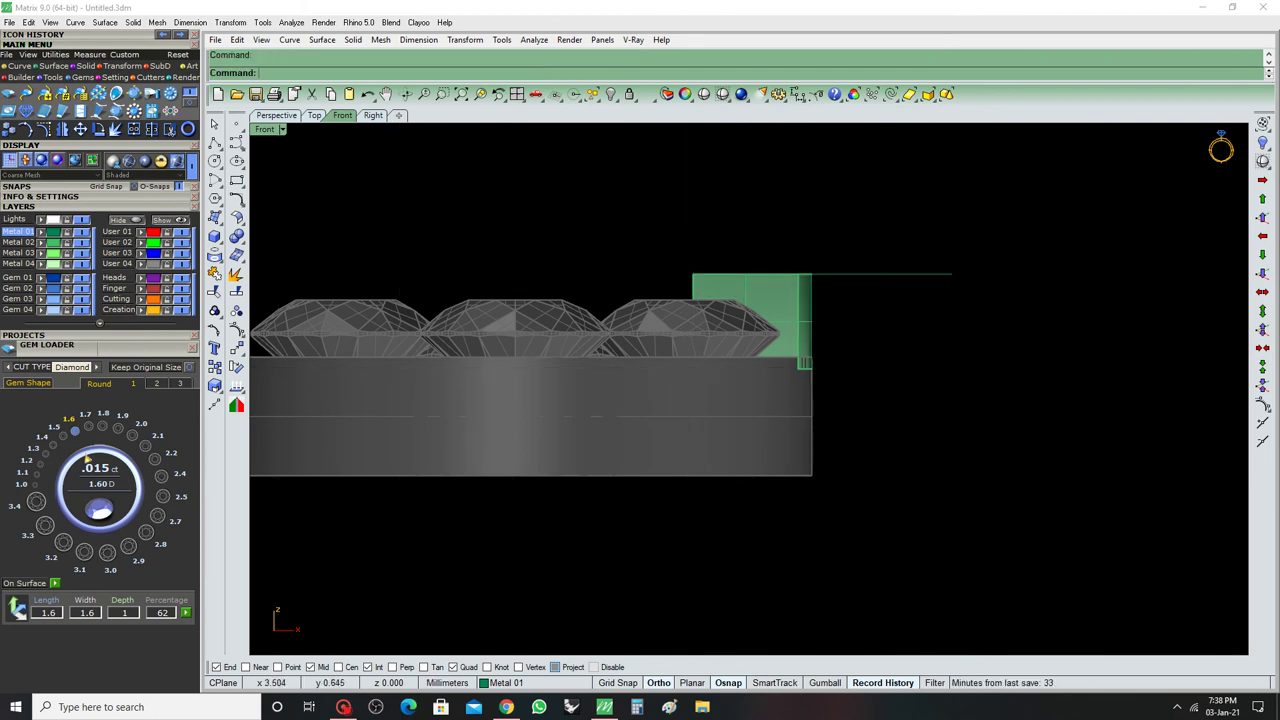
click(925, 275)
key(Return)
click(926, 335)
text(2)
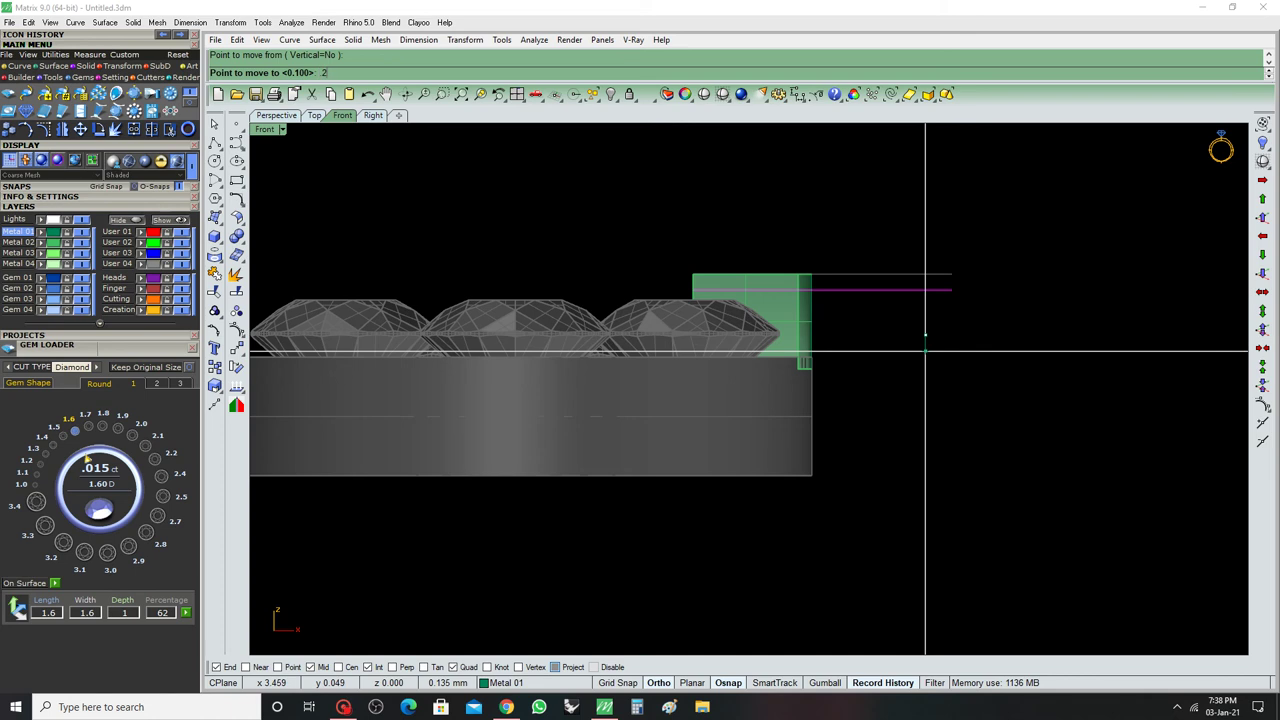
key(Return)
key(Return)
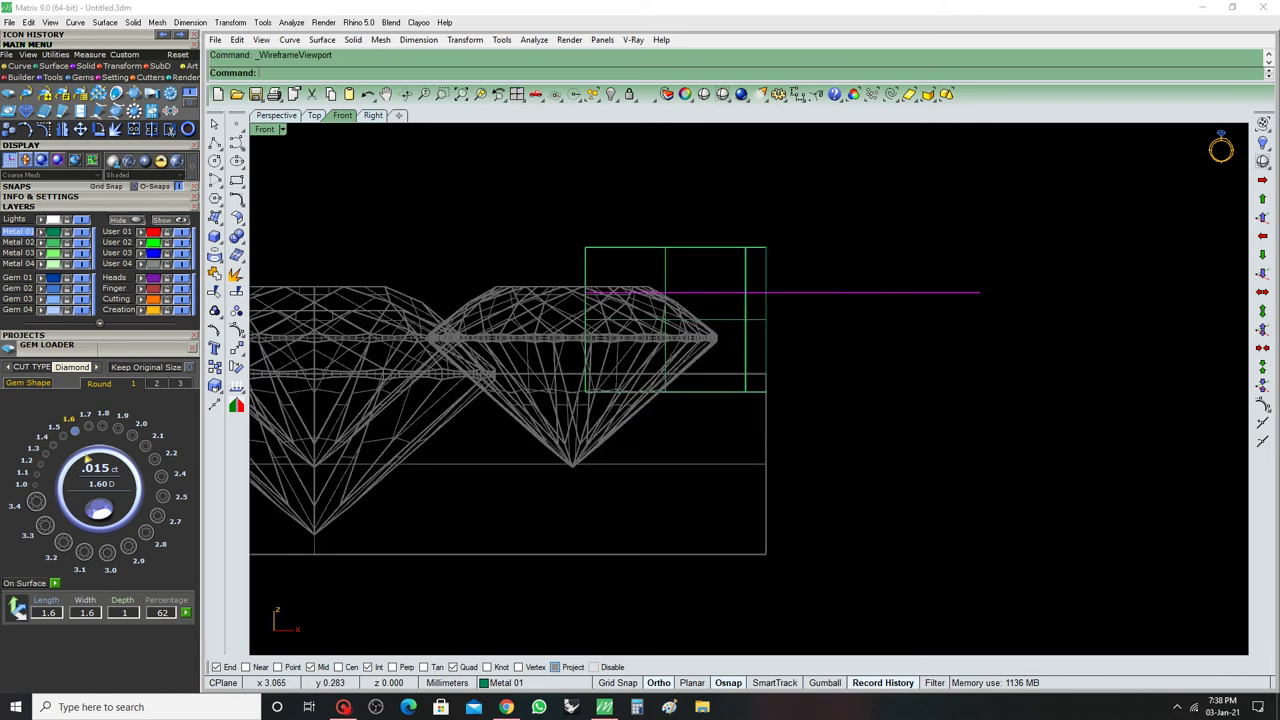
Draw an arc across the prong's side profile and delete the horizontal guide line
click(216, 181)
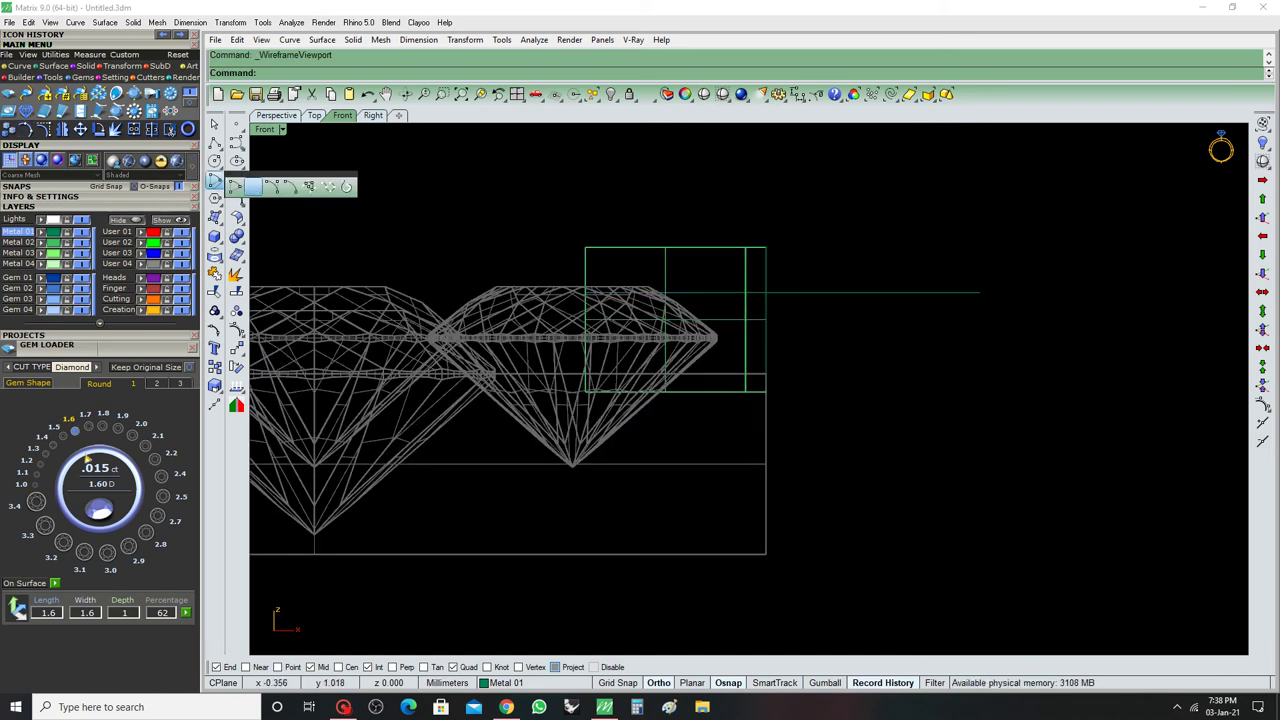
click(272, 186)
click(585, 248)
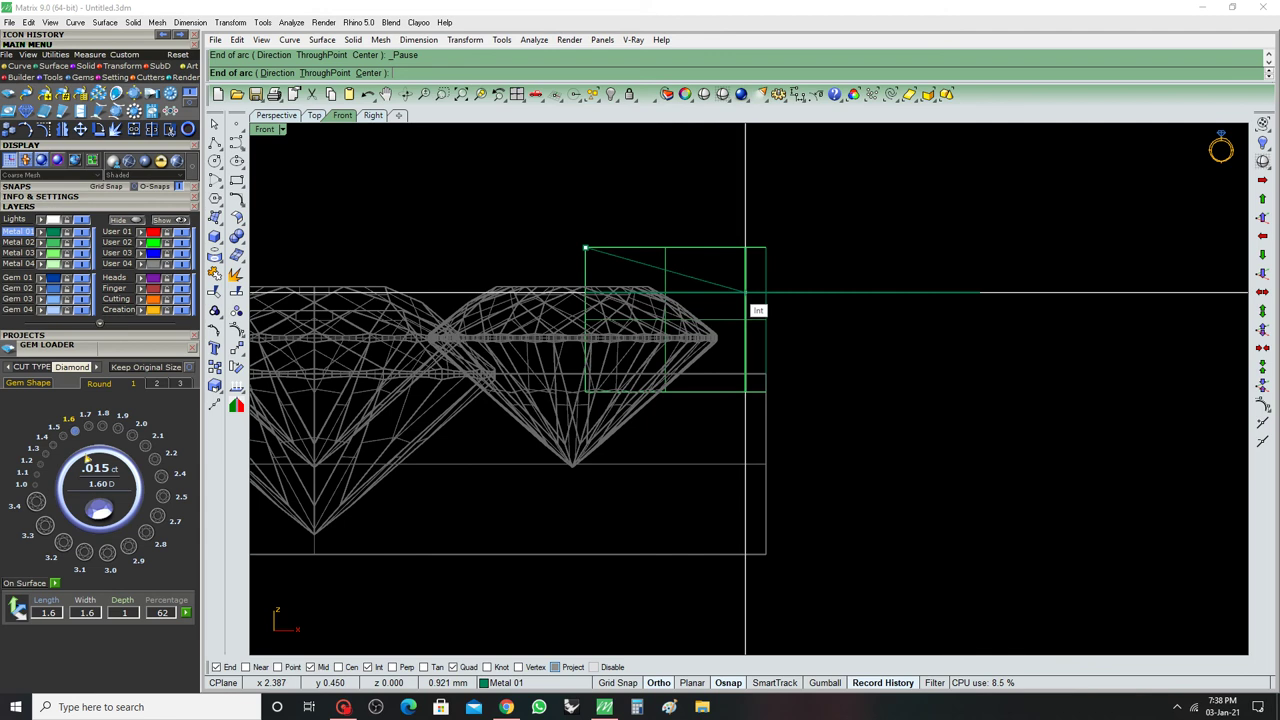
click(766, 293)
click(900, 293)
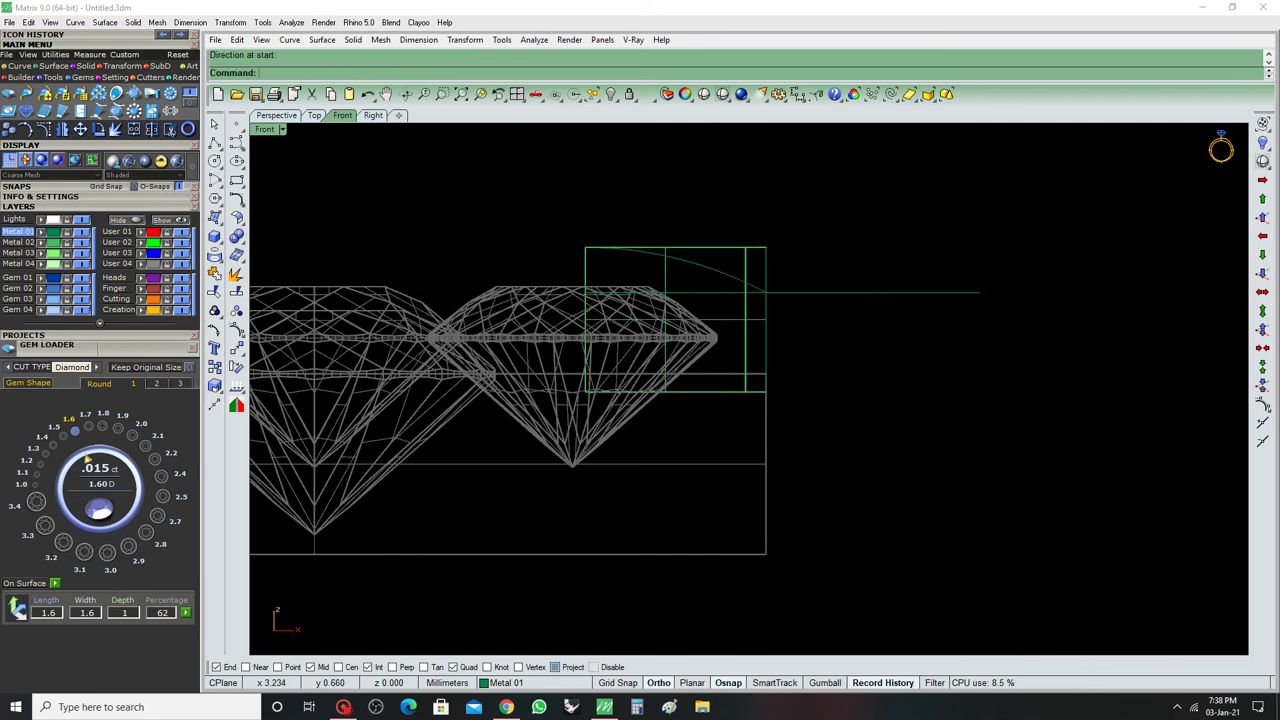
click(900, 293)
key(Delete)
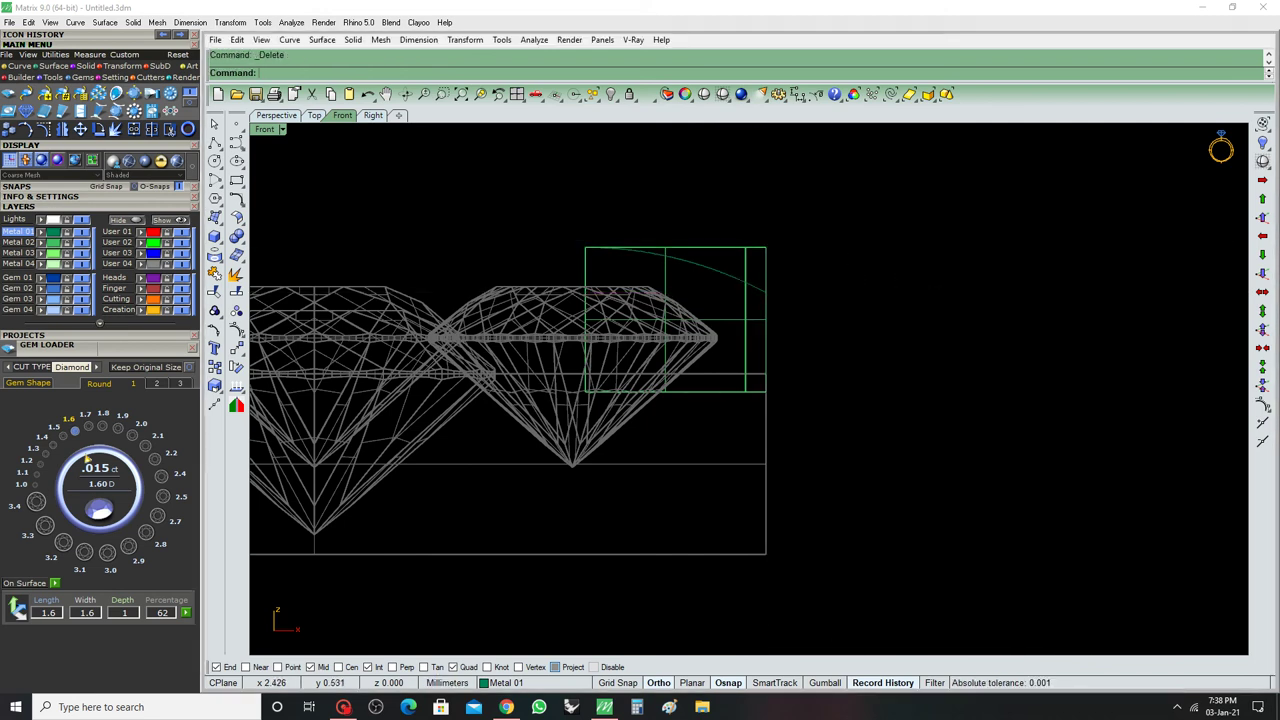
key(ctrl+F4)
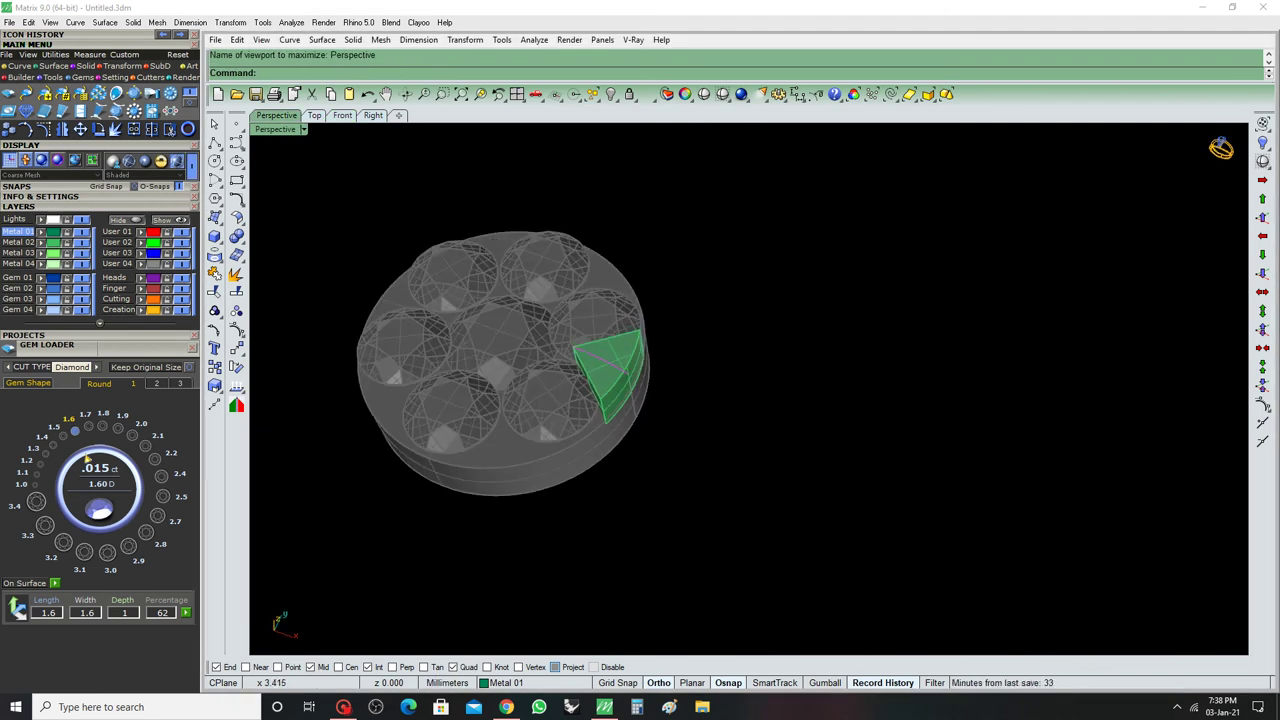
Extrude the triangular profile into a wedge and the arc into a cutting surface
click(214, 254)
click(654, 268)
scroll(580, 370, up, 2)
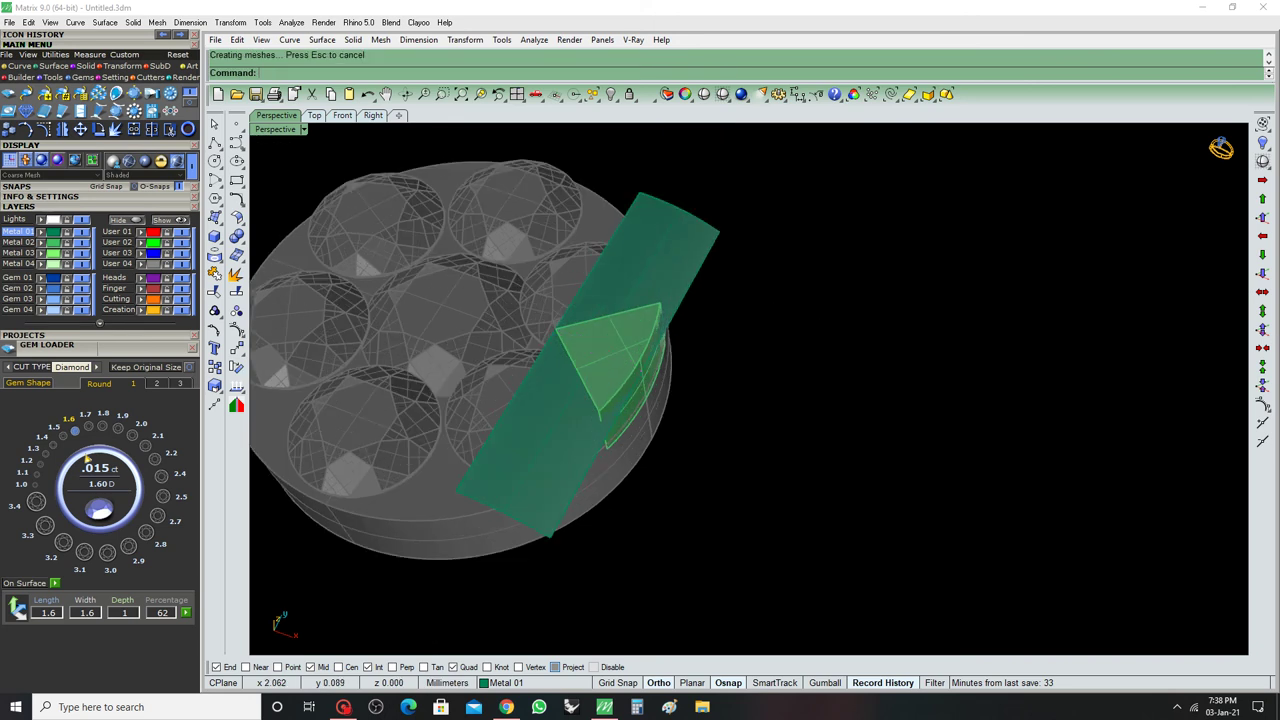
click(610, 370)
Split the wedge with the arc surface, delete the top piece, and orbit to check
key(Return)
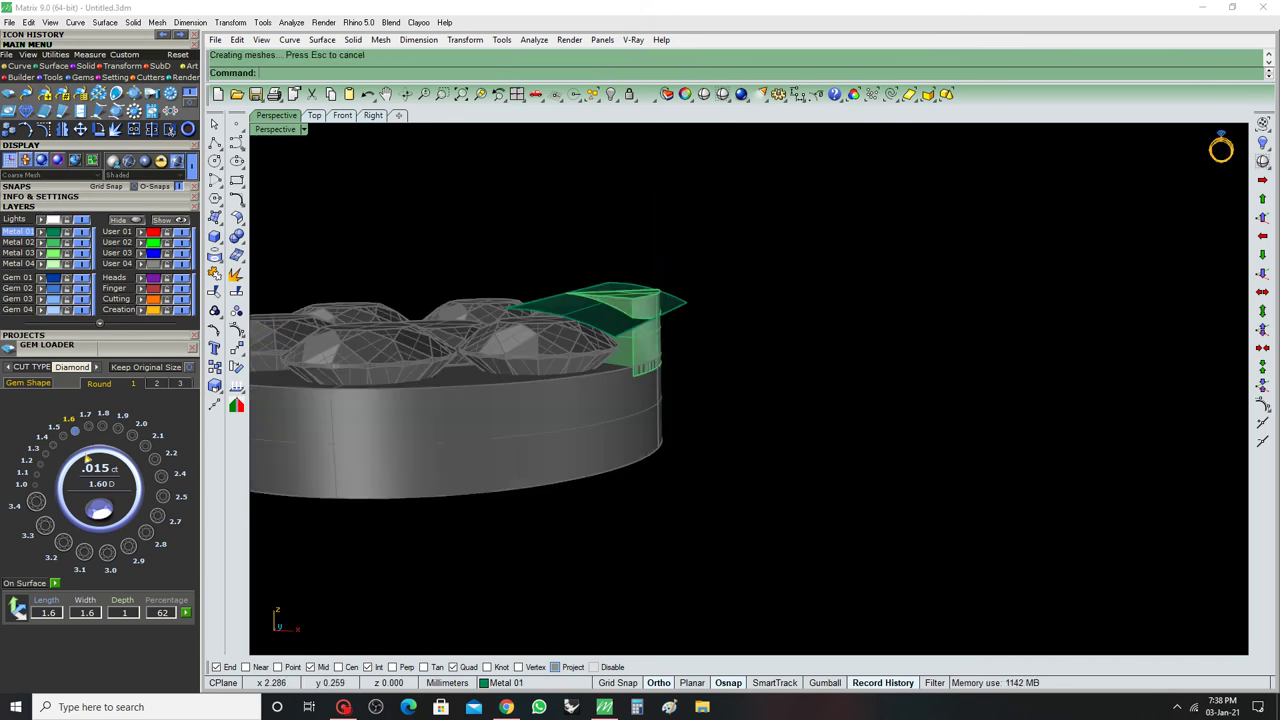
key(Delete)
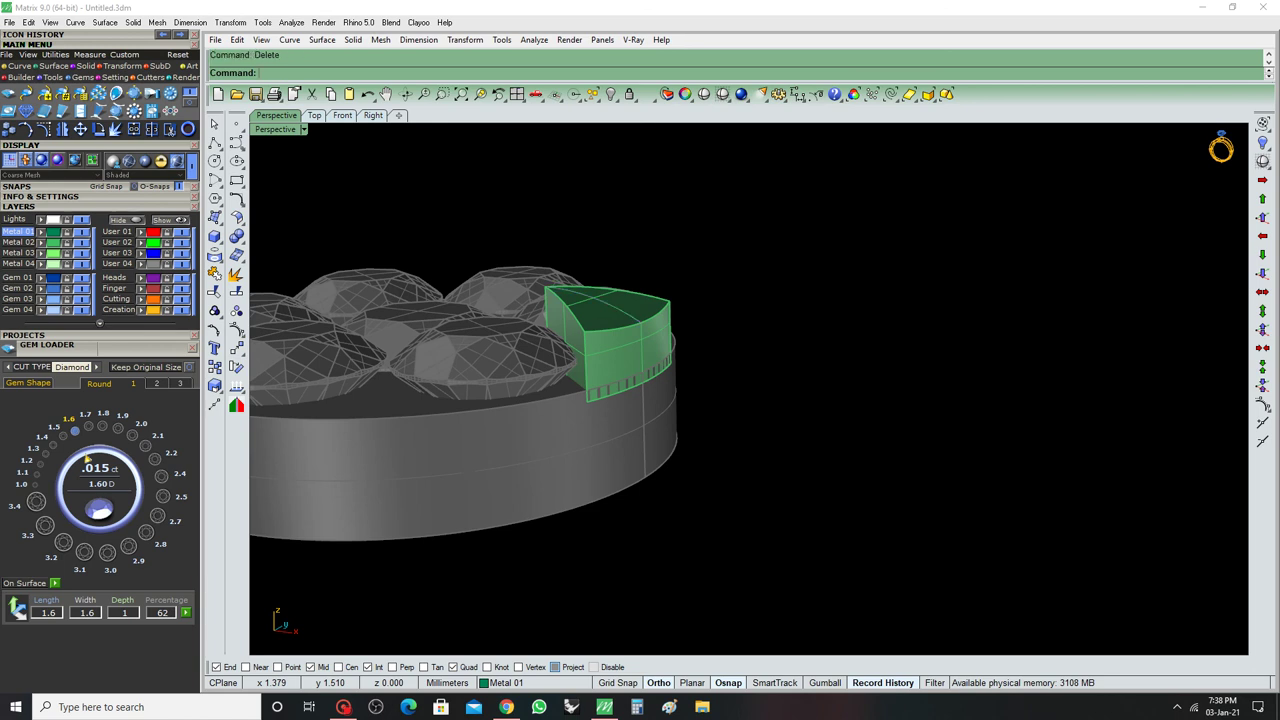
mouse_move(750, 400)
right_down()
mouse_move(740, 430)
mouse_move(760, 360)
mouse_move(770, 390)
right_up()
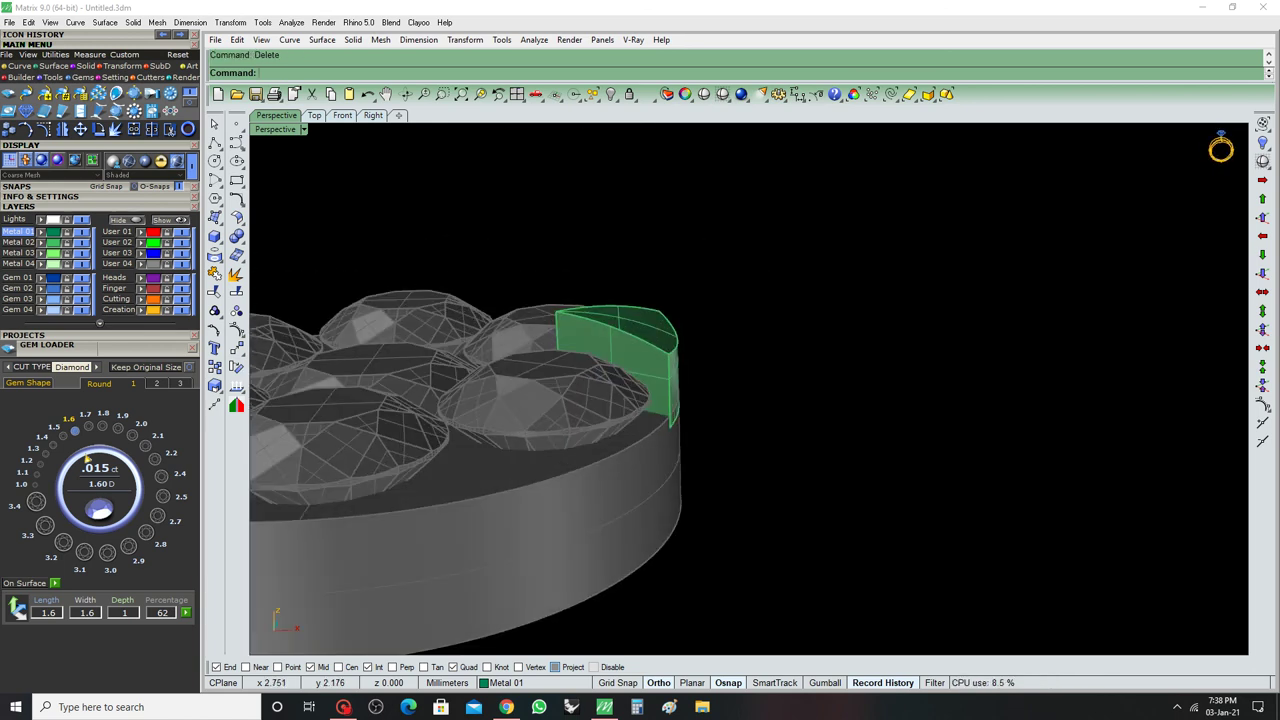
click(237, 237)
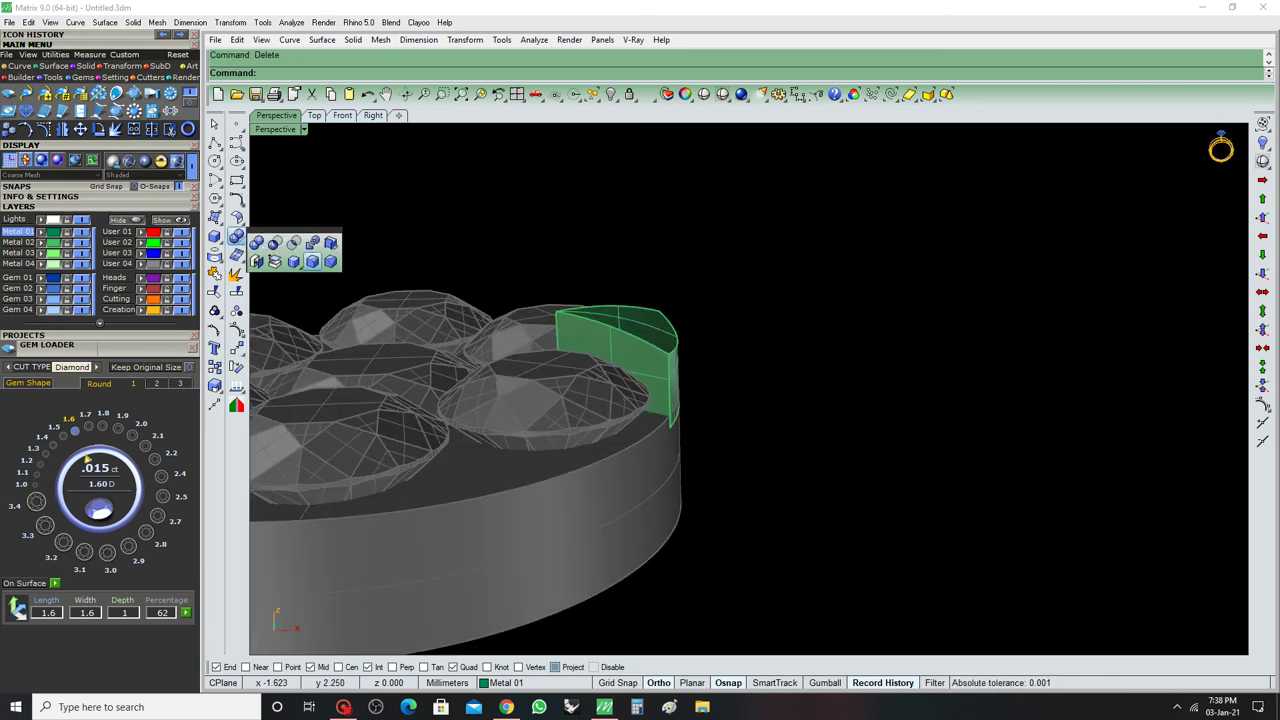
Round all the prong's edges with 0.1 fillets, then maximize the Top view of the setting
click(257, 261)
text(1)
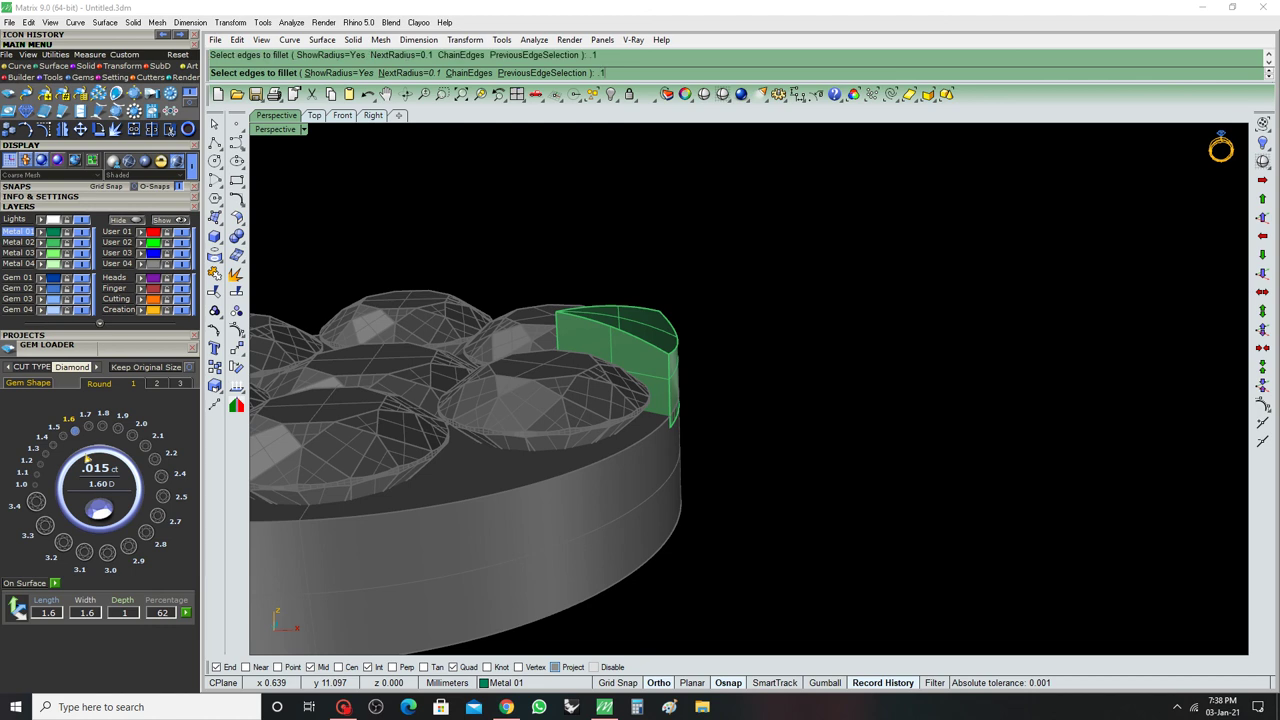
drag(769, 272, 495, 357)
key(Return)
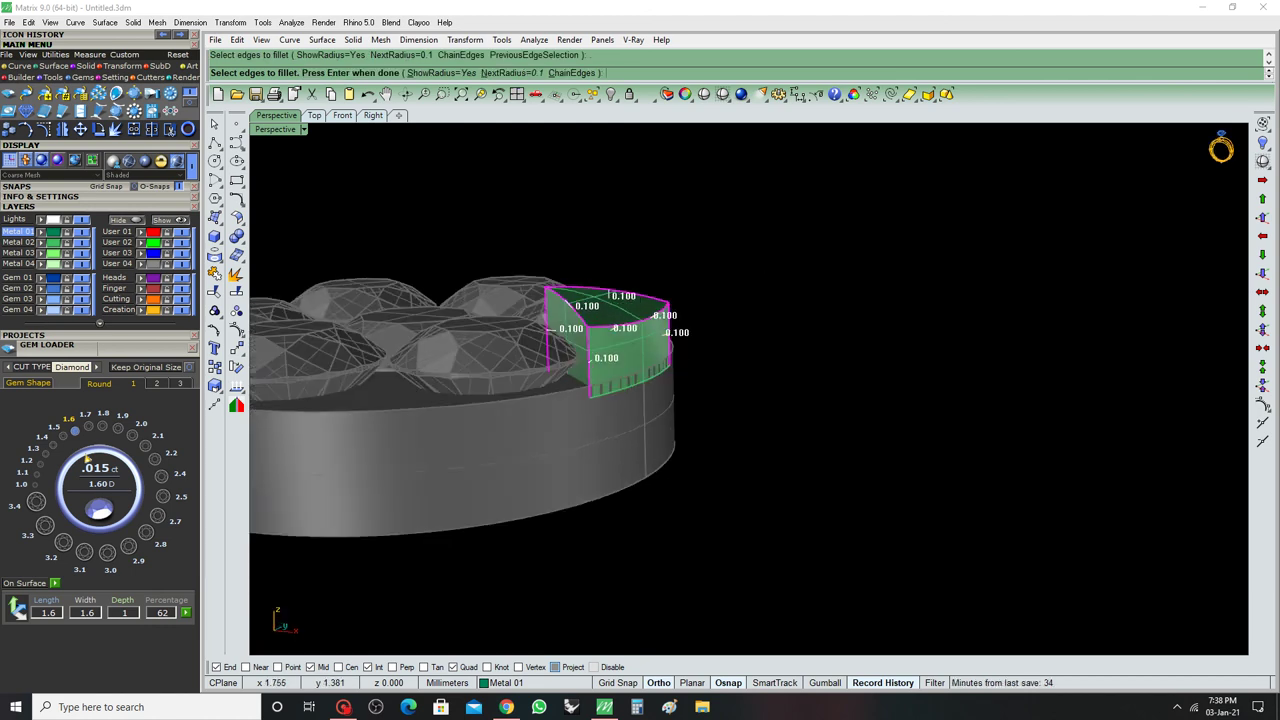
right_drag(700, 450, 760, 430)
key(Return)
right_drag(600, 380, 519, 472)
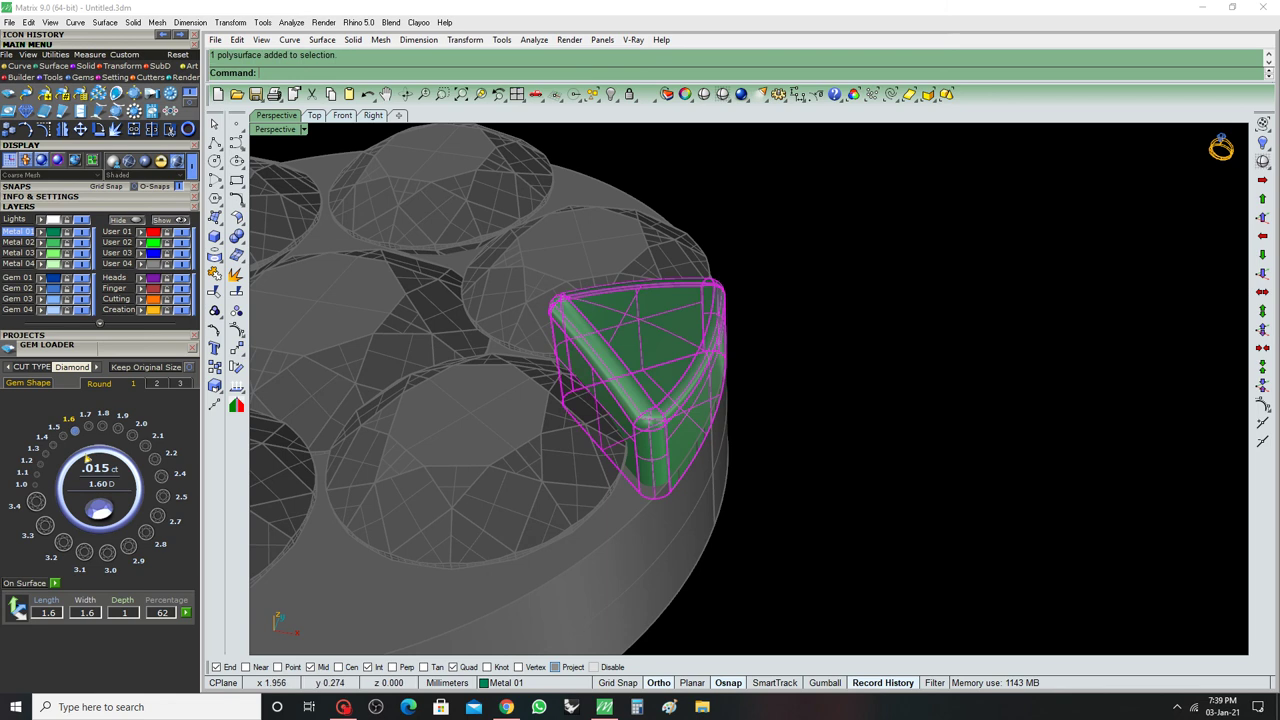
key(ctrl+F1)
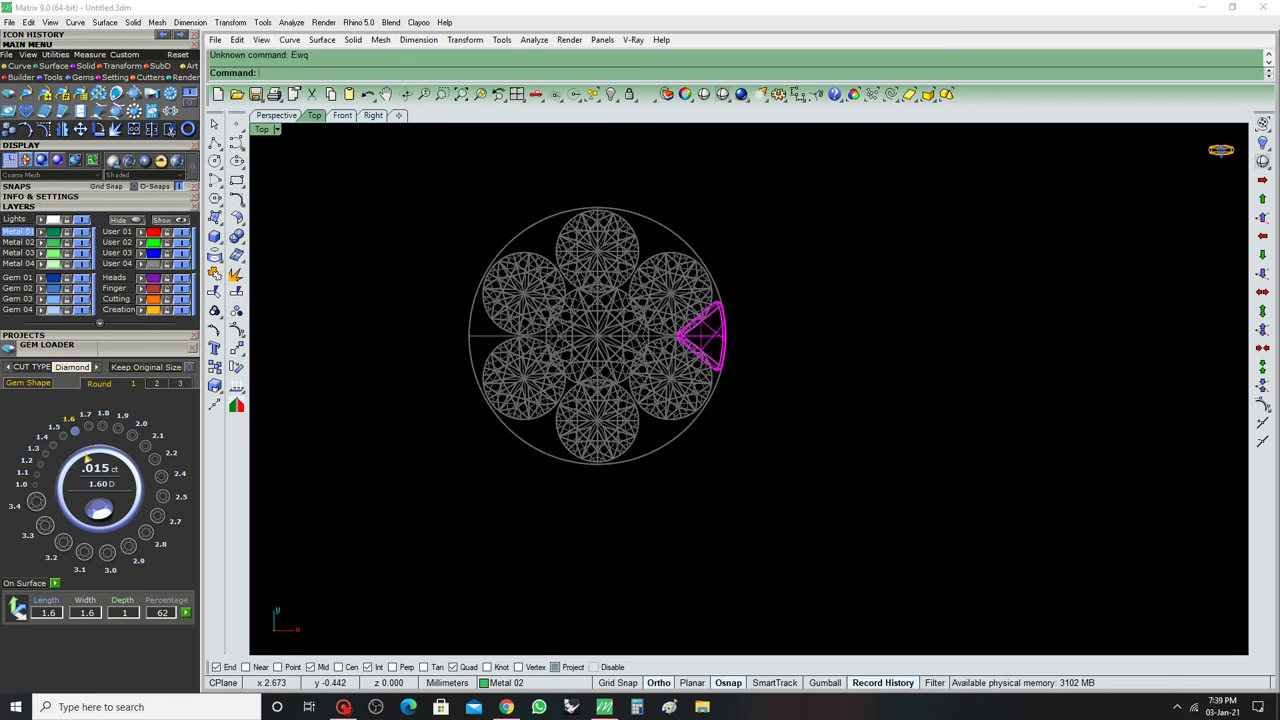
text(P)
Polar-array the prong six times around the disc centre and unlock the stones and base
click(237, 386)
text(0)
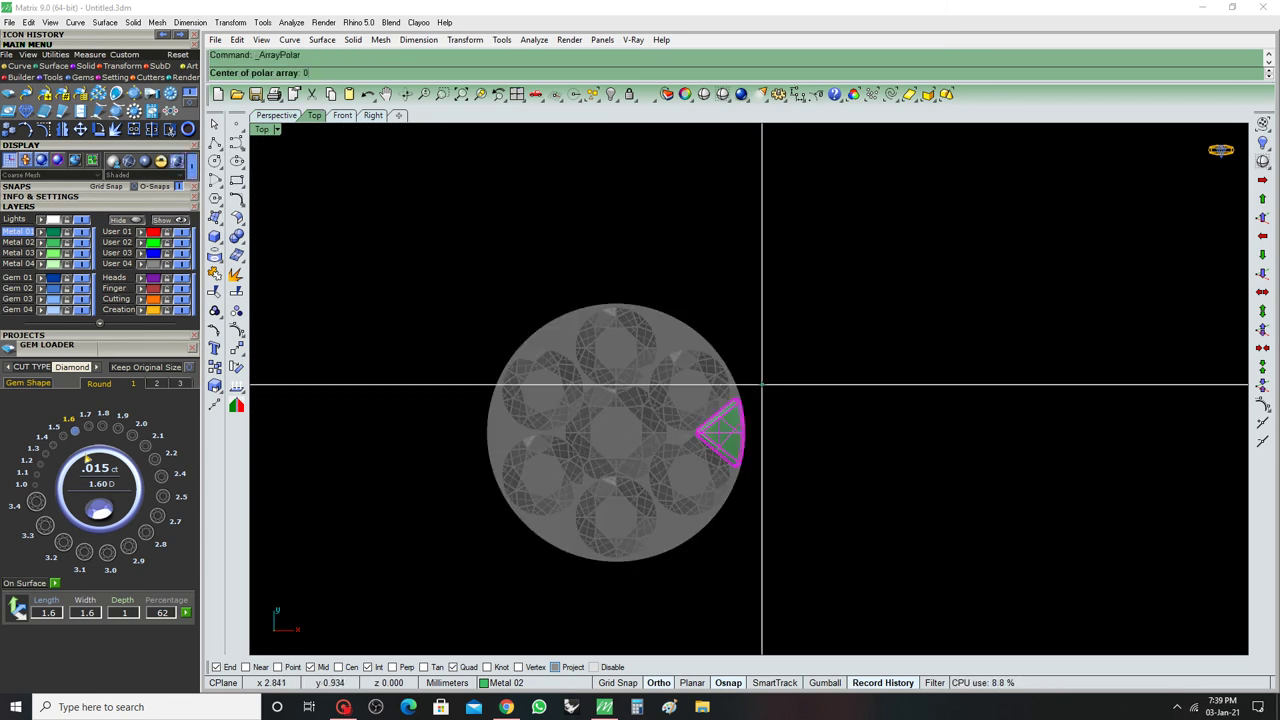
key(Return)
key(Return)
key(Return)
key(ctrl+F4)
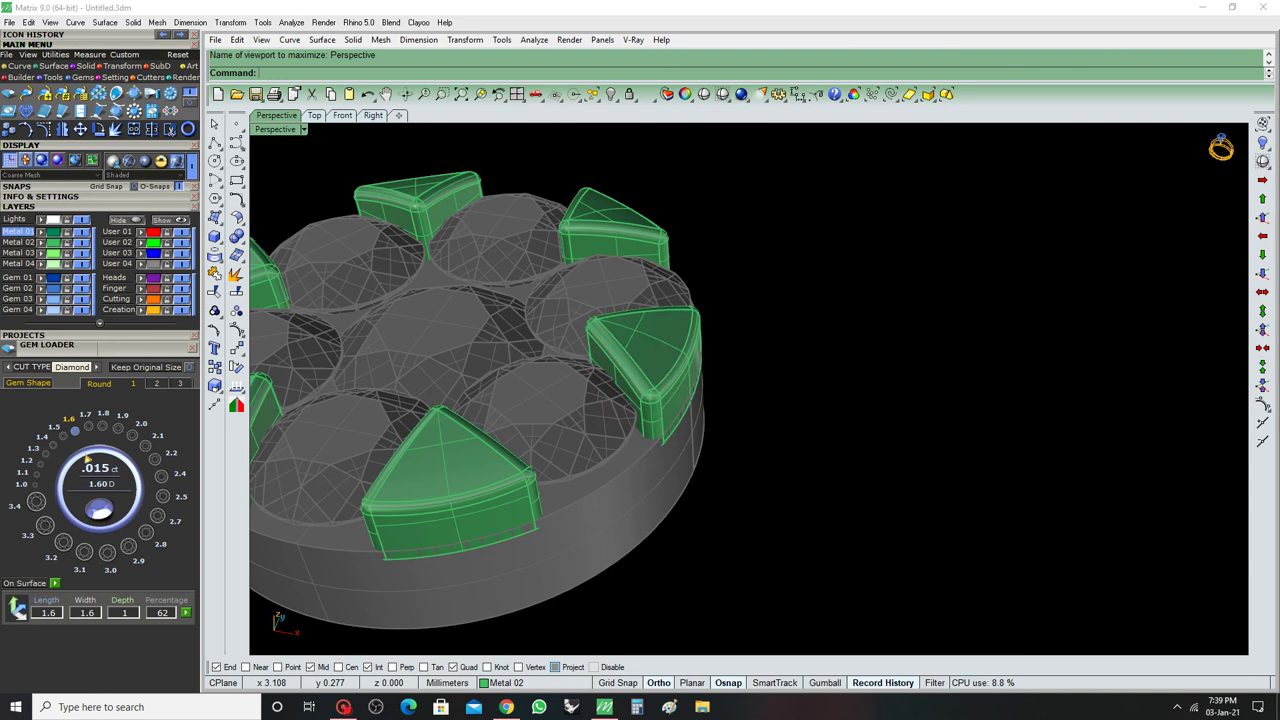
key(ctrl+alt+e)
key(ctrl+shift+l)
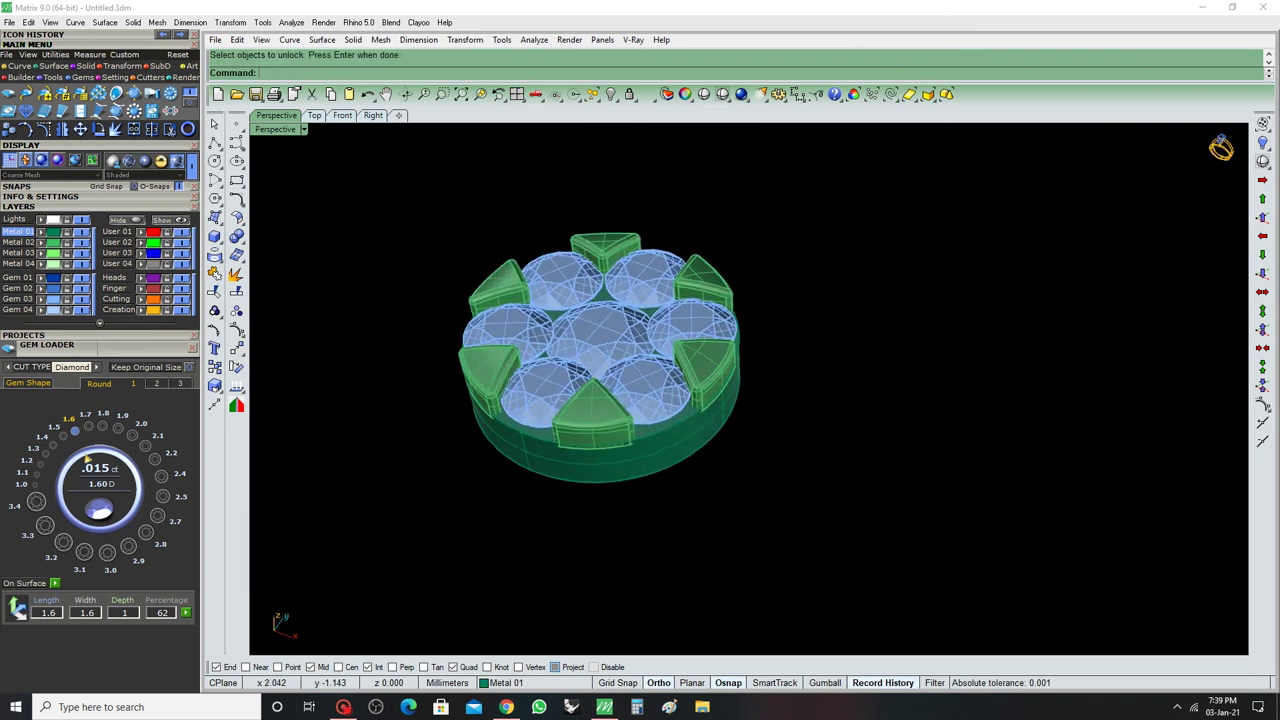
Fillet the cylindrical base's edges, then launch a shaded preview of the setting
scroll(585, 350, up, 2)
click(236, 236)
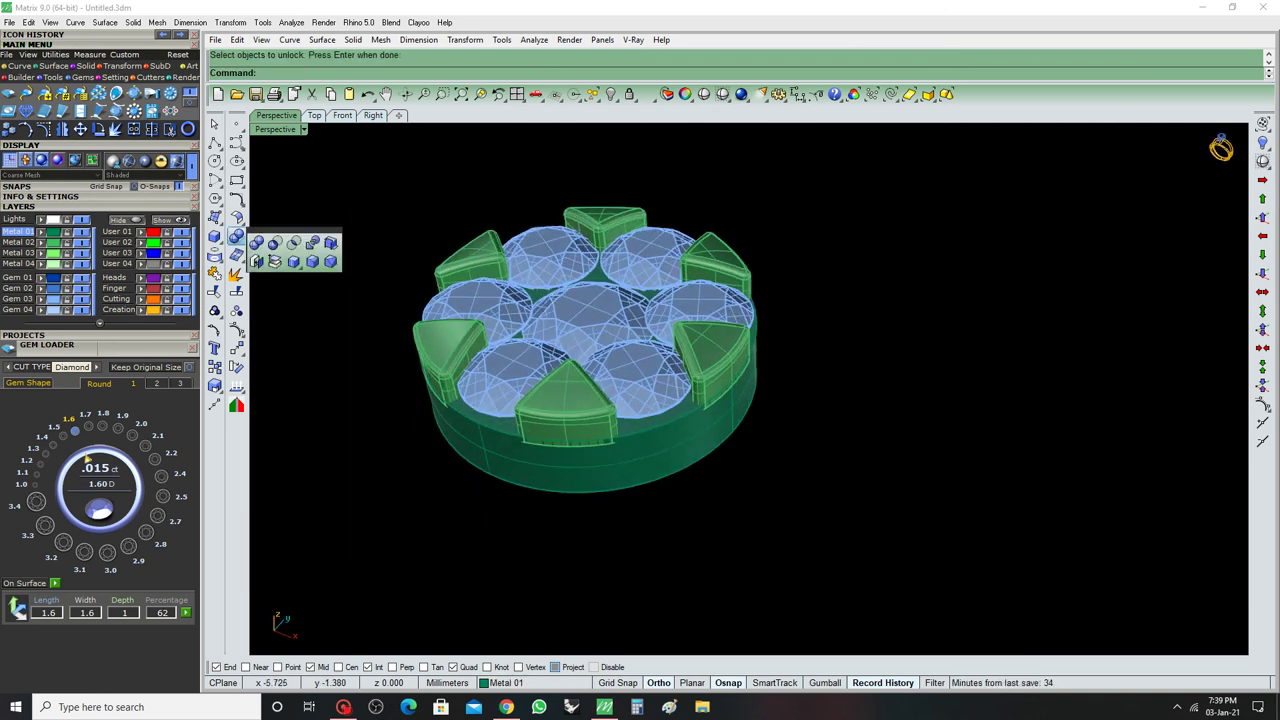
click(256, 261)
scroll(700, 390, up, 3)
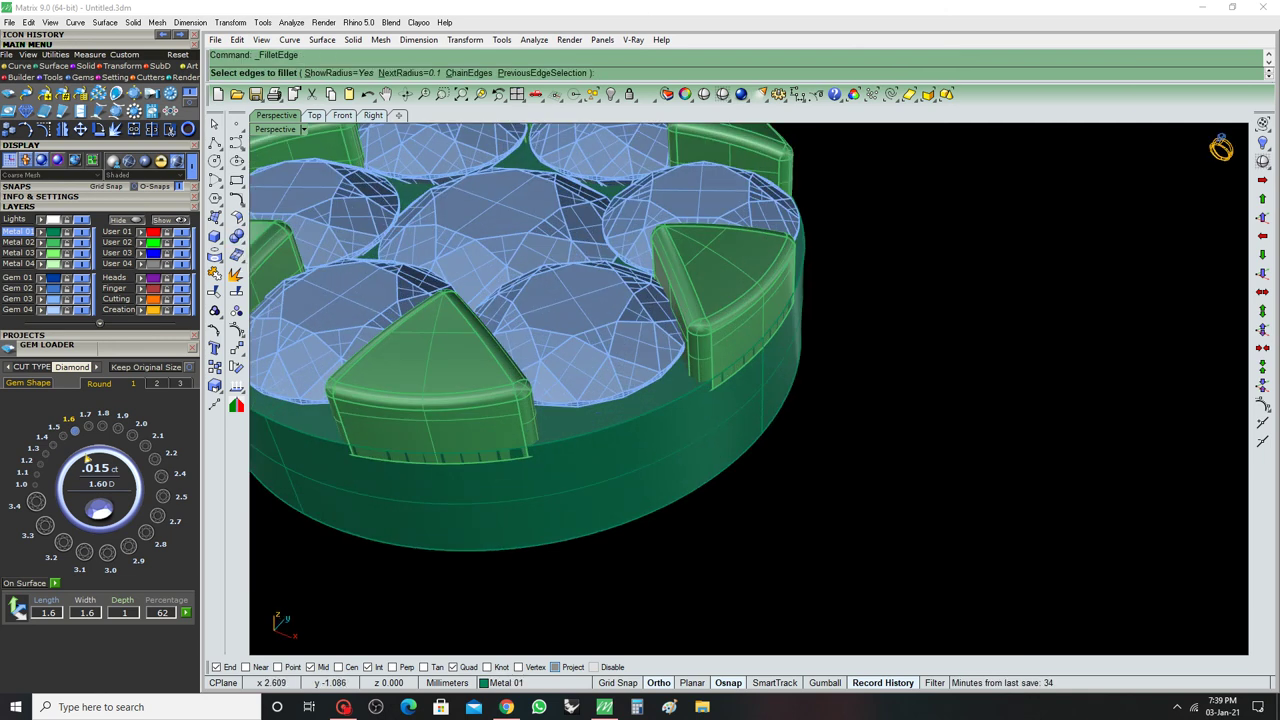
key(Return)
key(Return)
scroll(757, 337, down, 3)
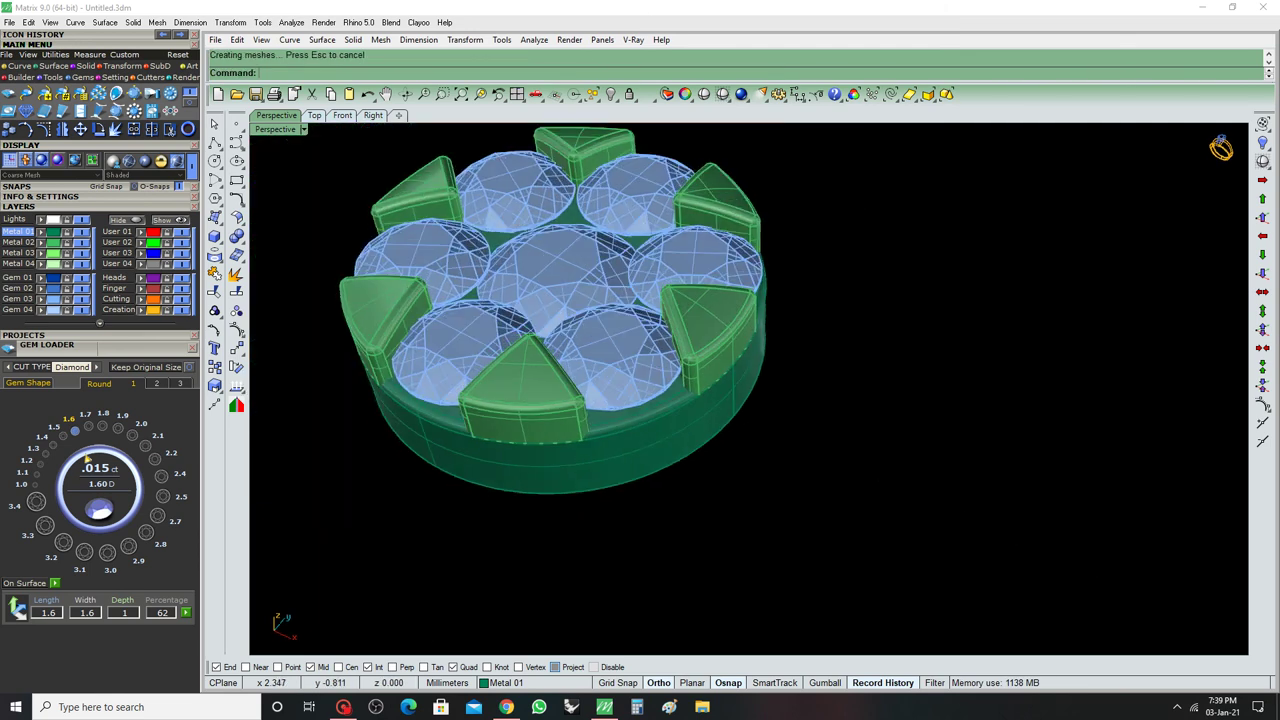
text(SH)
key(Return)
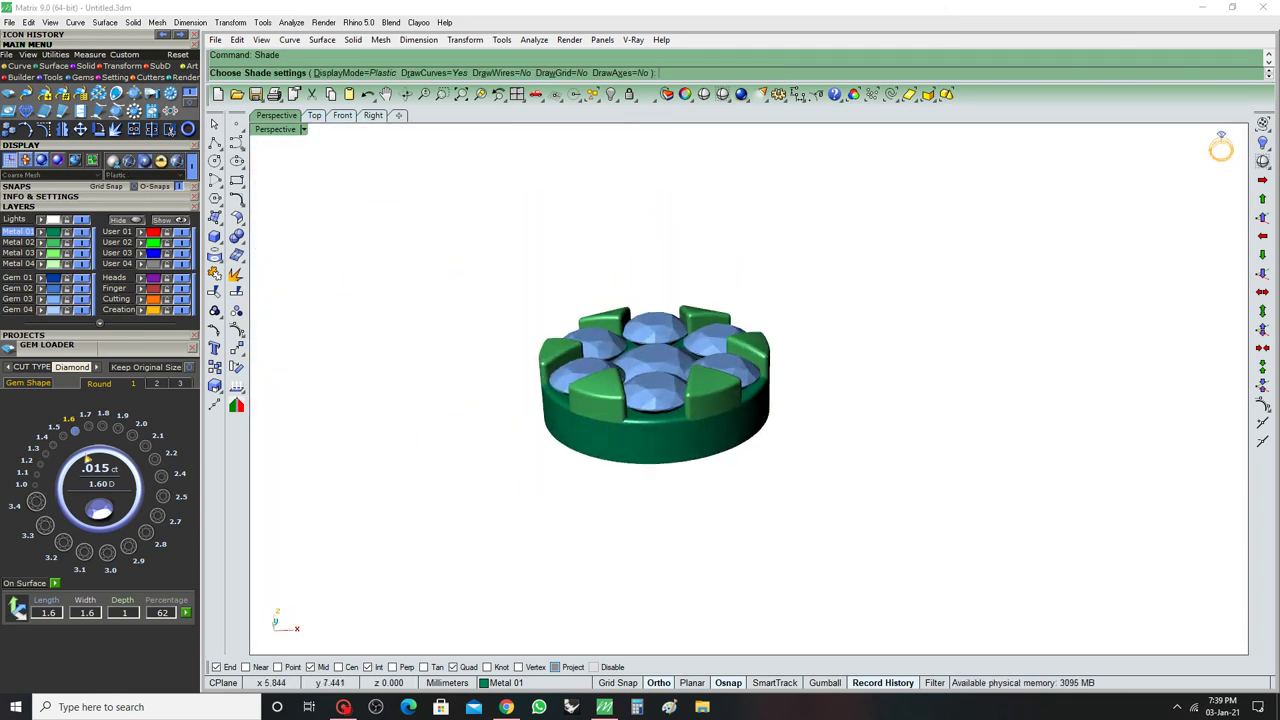
Rotate the shaded preview to low and side angles, then exit it
key(Escape)
key(Return)
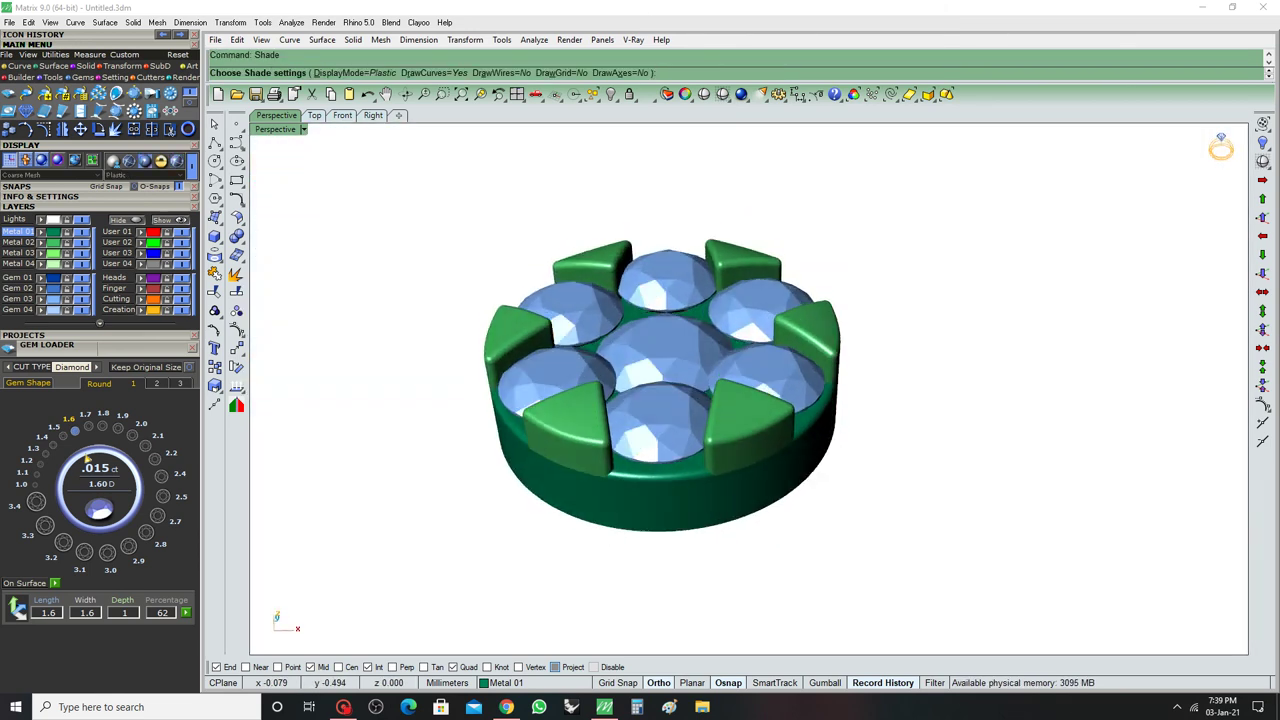
key(Down)
key(Down)
key(Down)
key(Down)
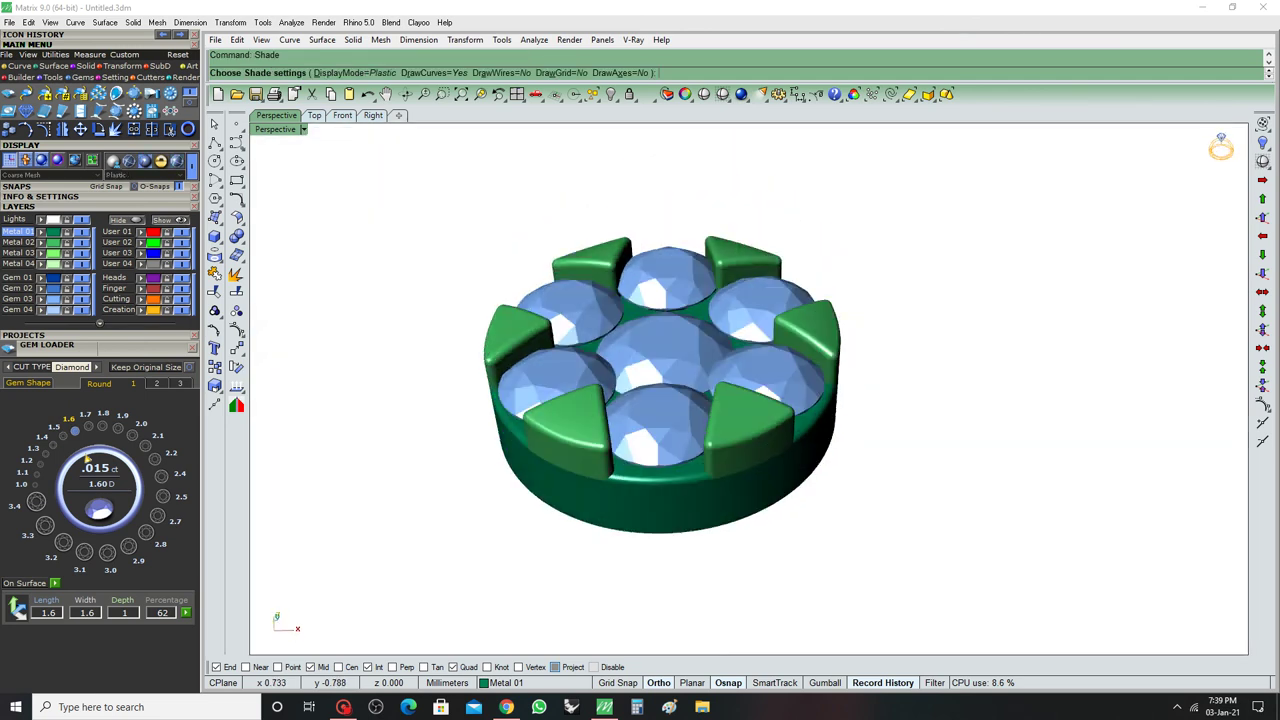
key(Down)
key(Down)
key(Up)
key(Up)
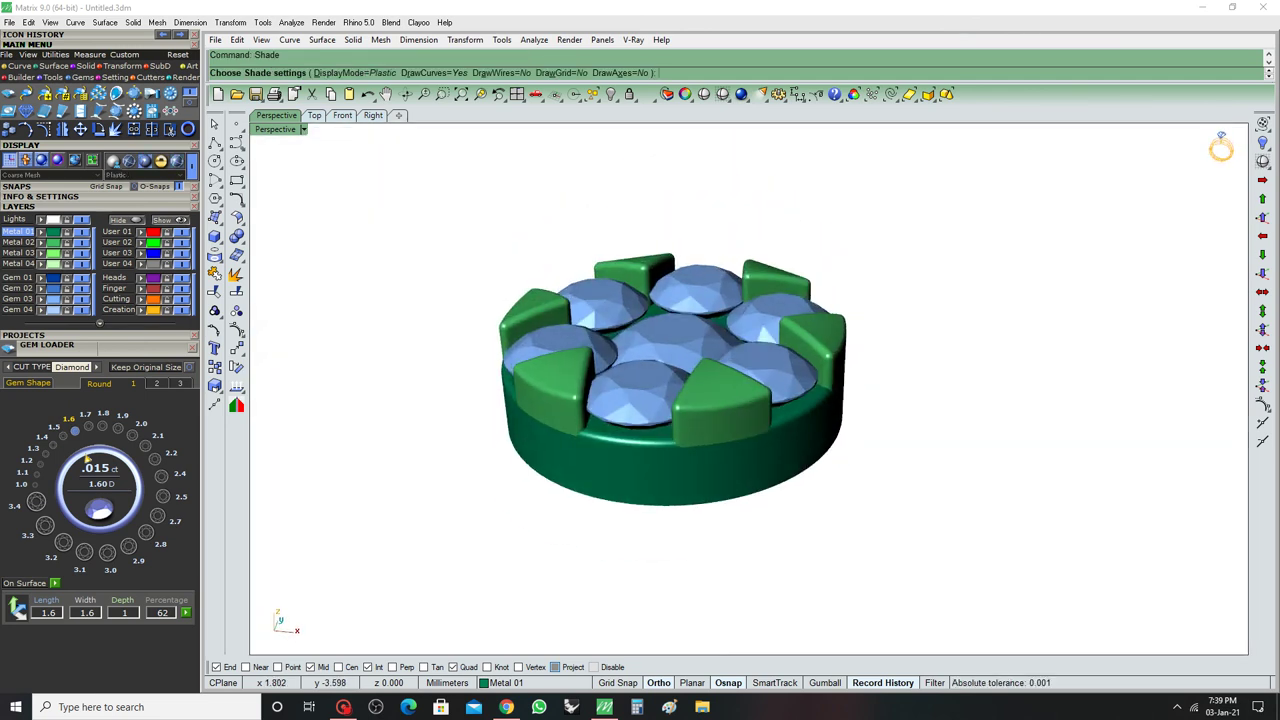
key(Escape)
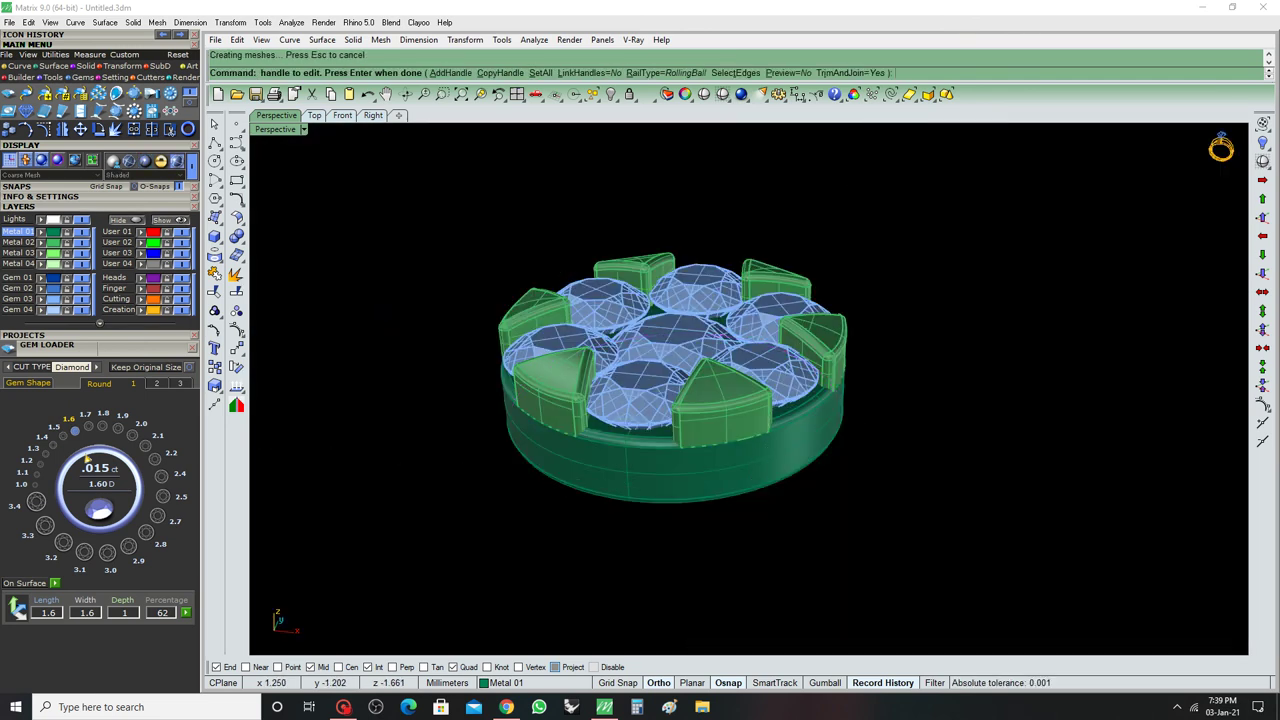